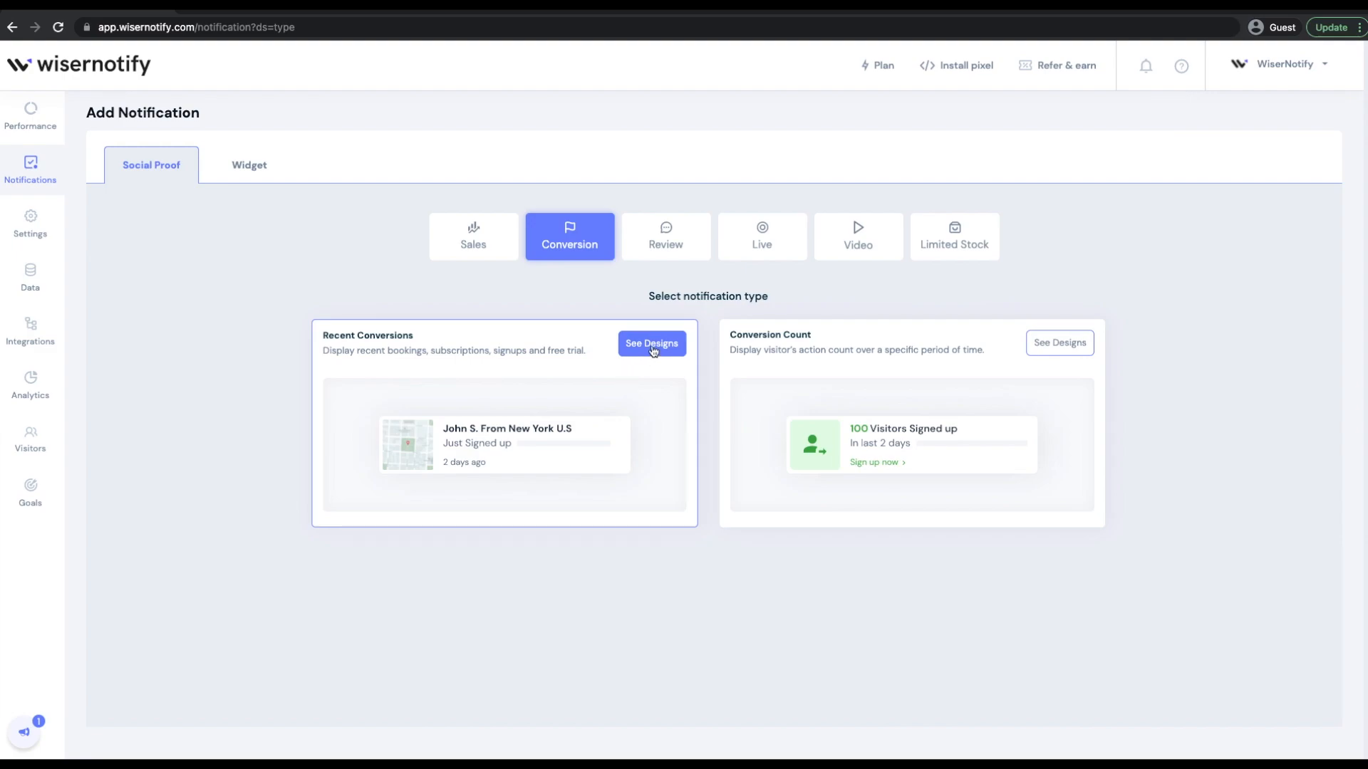
- Choose the pill-shaped Recent Conversions design with a round map image, a Sign up now link and no outer ring around the image
{"action": "left_click", "coordinate": [653, 350]}
{"action": "left_click", "coordinate": [644, 358]}
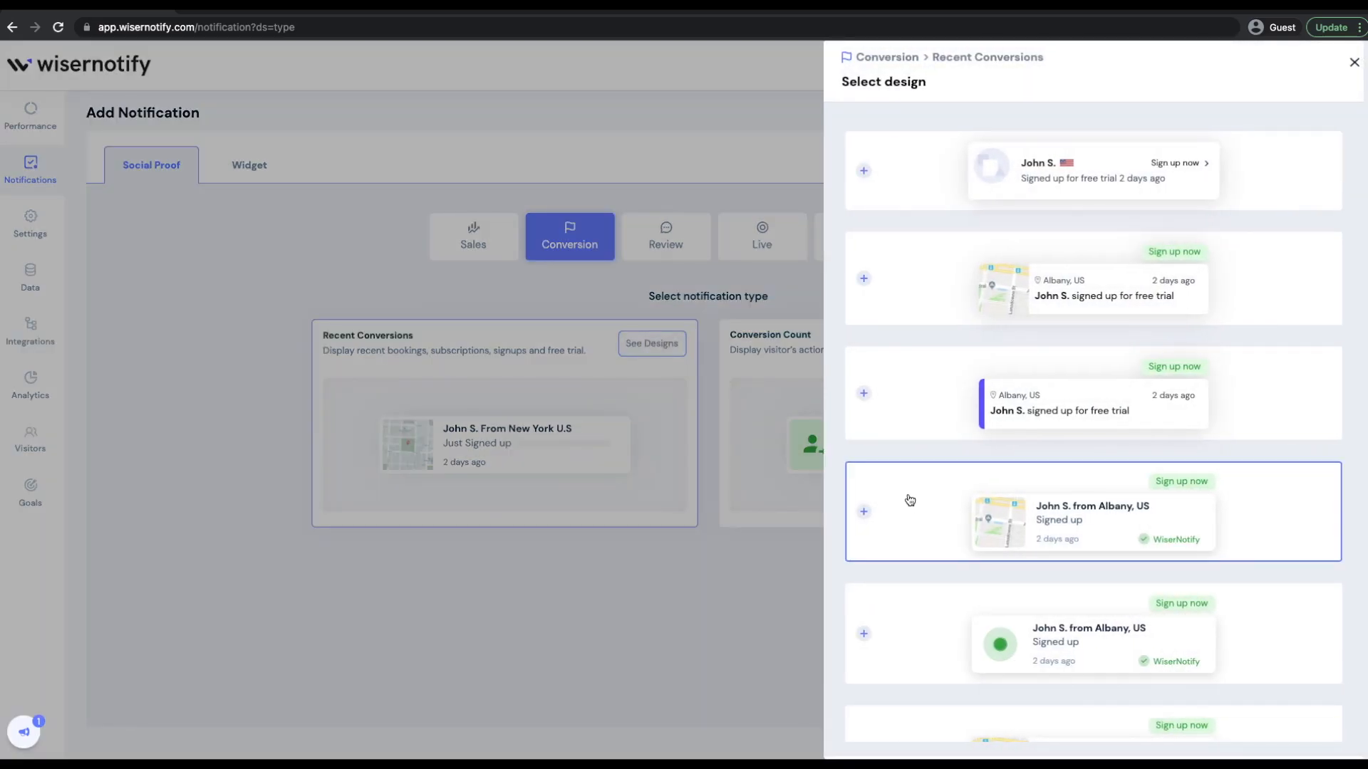
{"action": "scroll", "coordinate": [931, 520], "scroll_direction": "down", "scroll_amount": 1}
{"action": "scroll", "coordinate": [931, 520], "scroll_direction": "down", "scroll_amount": 5}
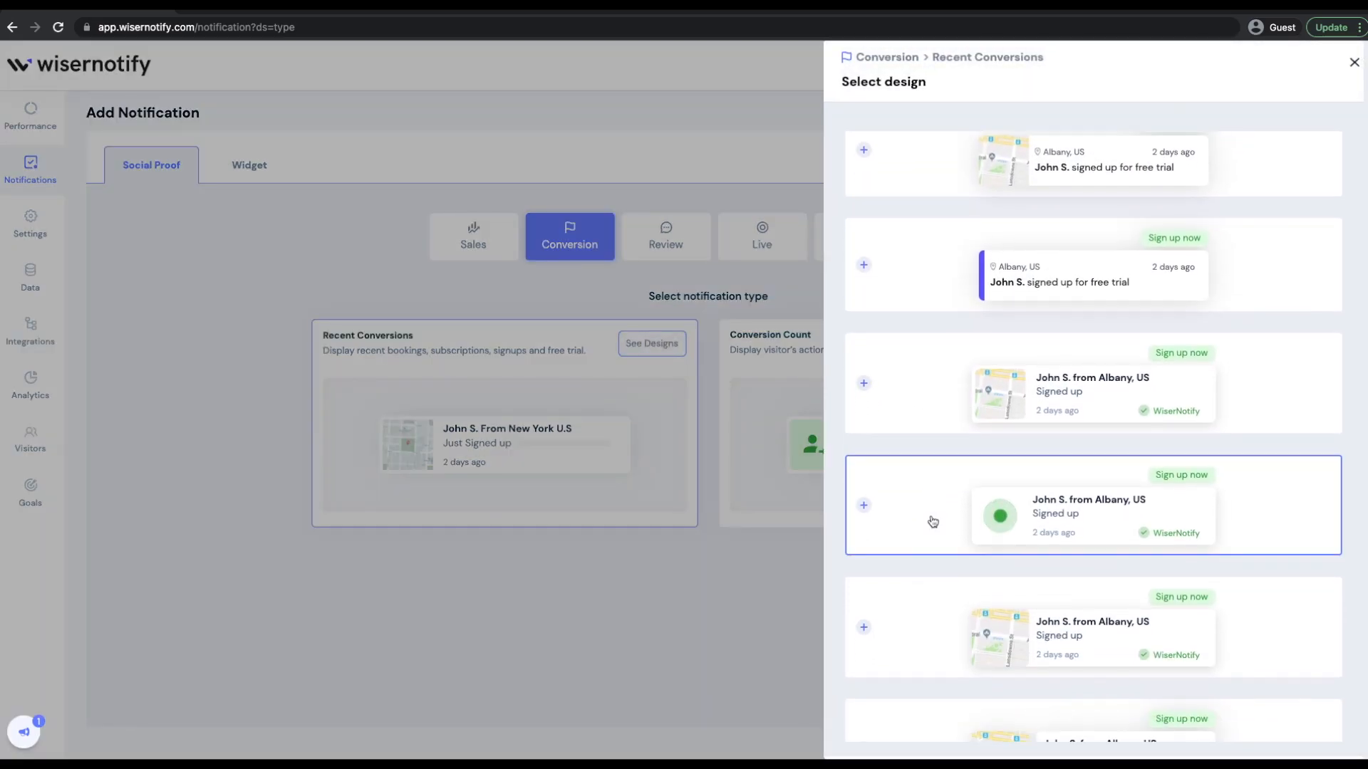
{"action": "scroll", "coordinate": [933, 522], "scroll_direction": "down", "scroll_amount": 2}
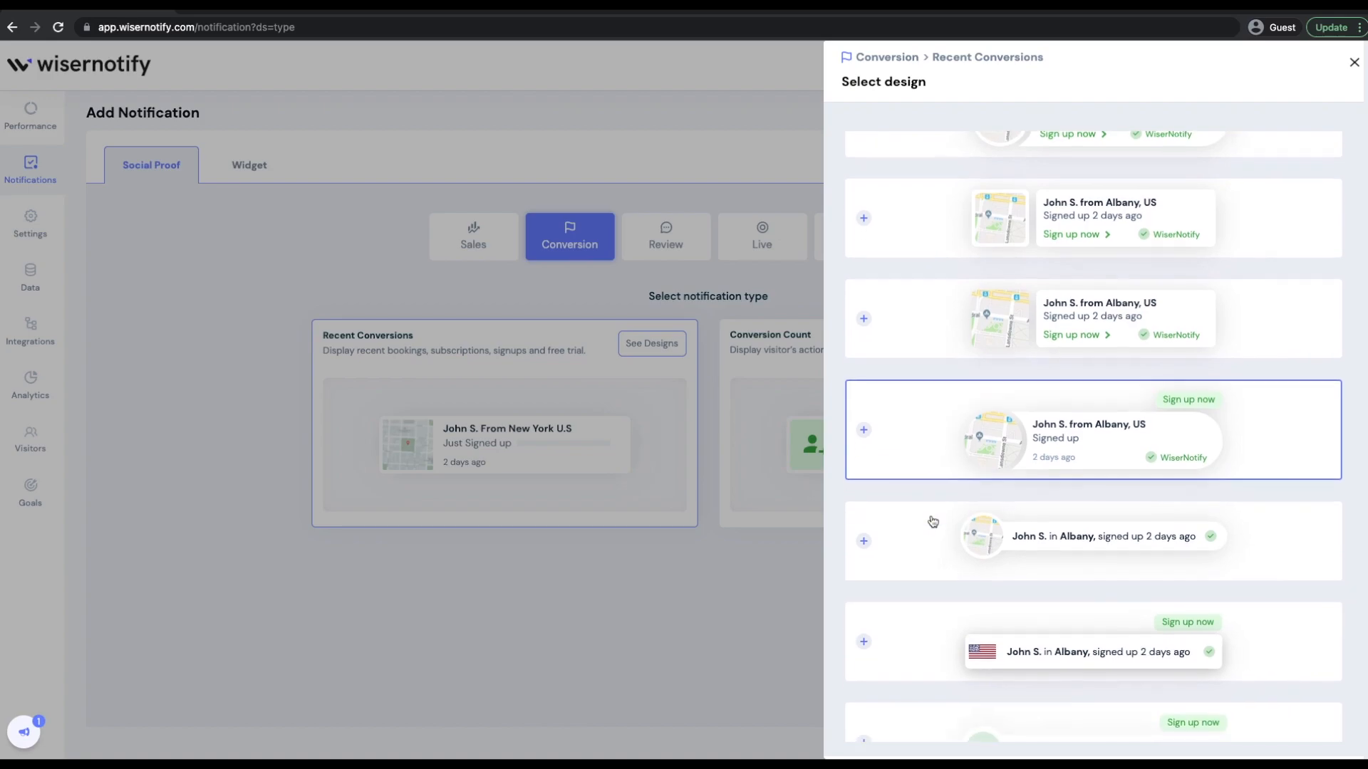
{"action": "scroll", "coordinate": [932, 521], "scroll_direction": "up", "scroll_amount": 4}
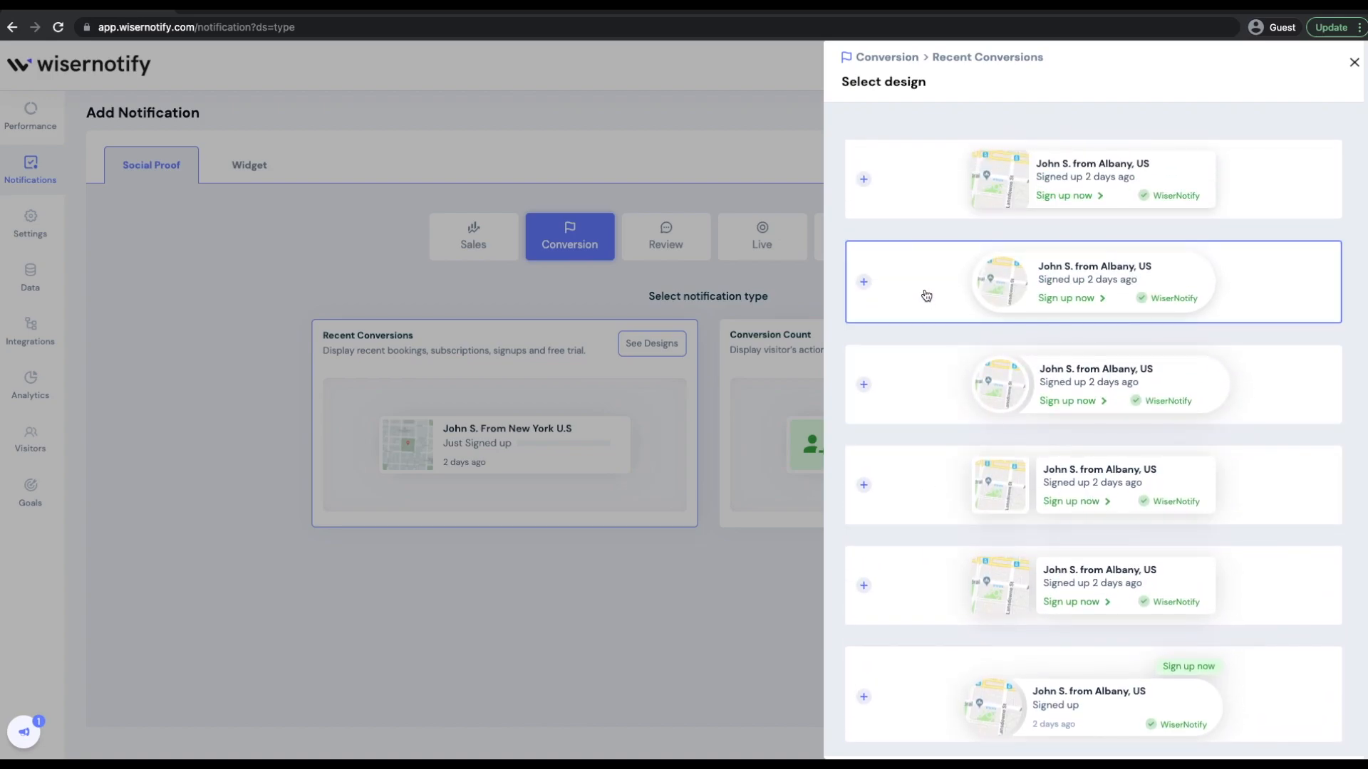
{"action": "left_click", "coordinate": [926, 296]}
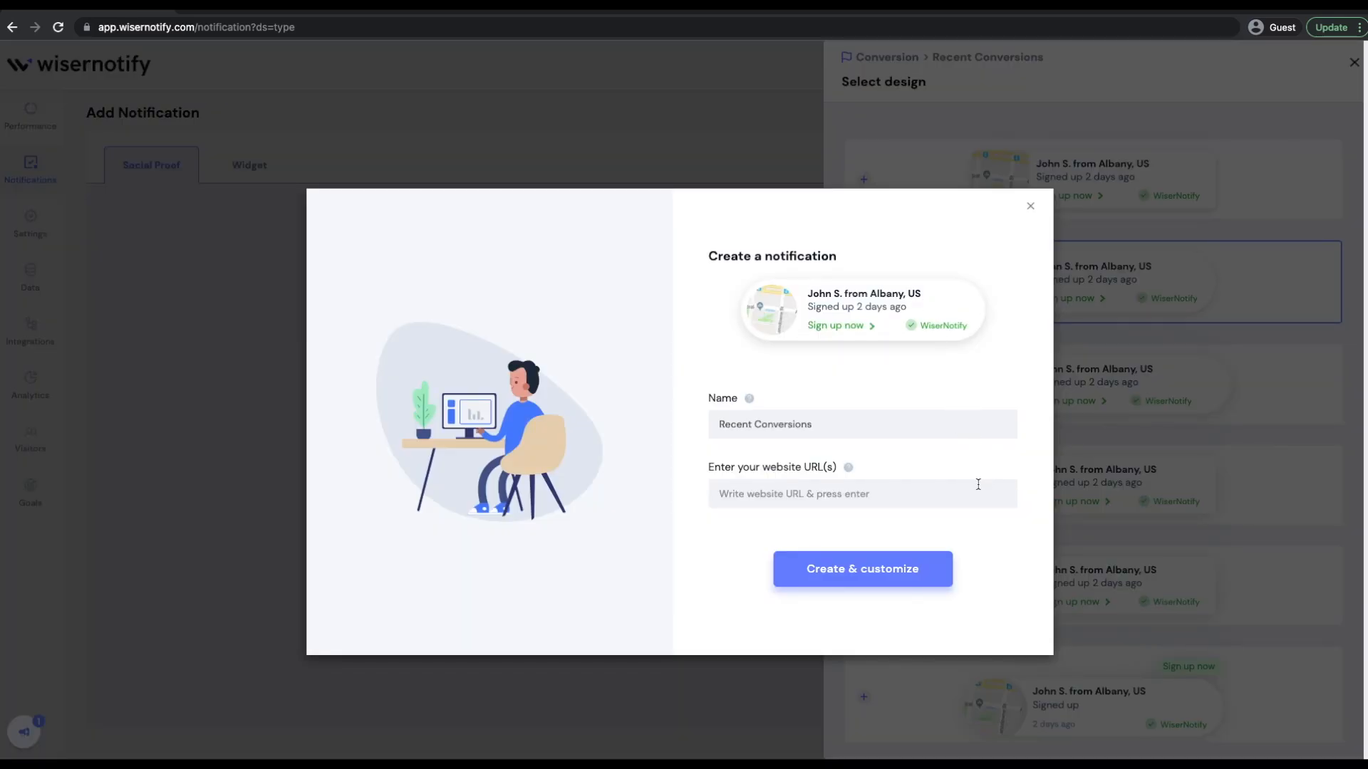
- Create the notification with the name "Recent Conversions sign up" and the website URL wisernotify.com
{"action": "left_click", "coordinate": [893, 422]}
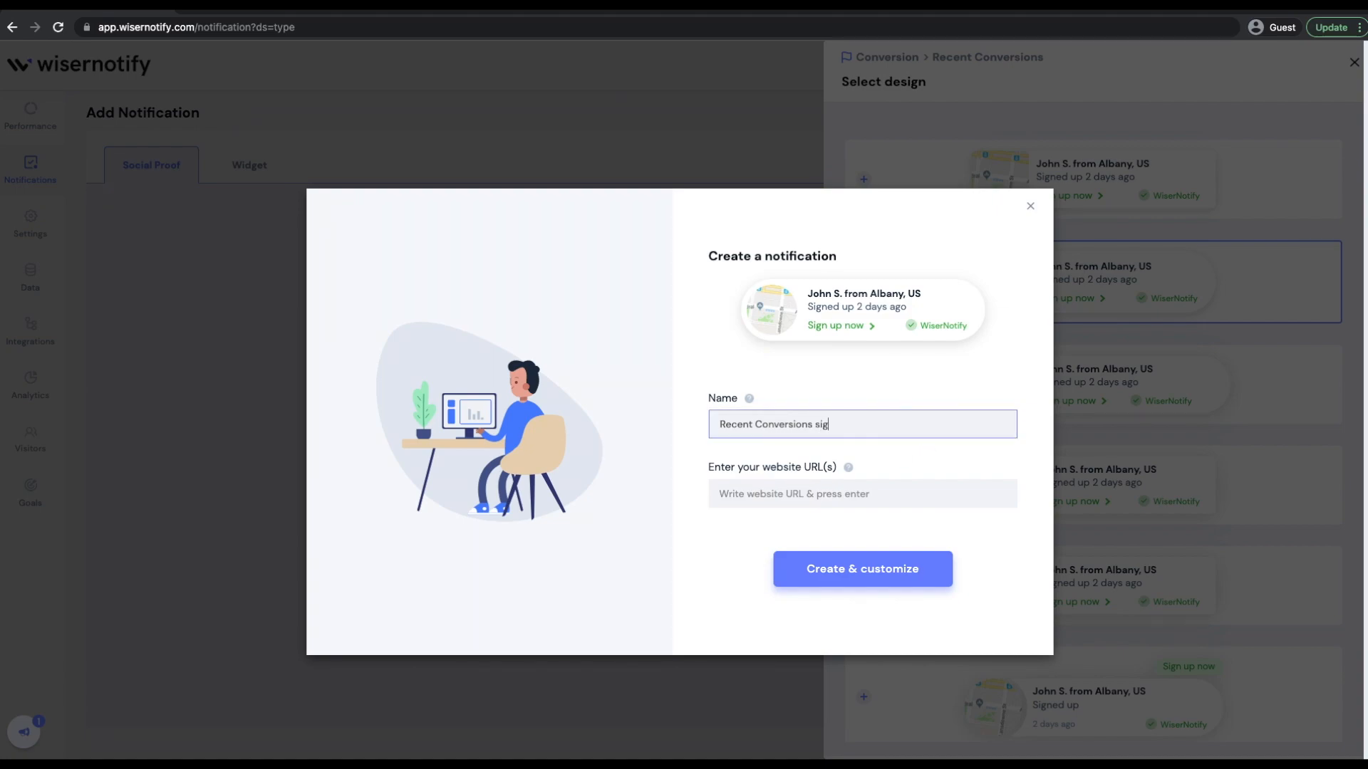
{"action": "left_click", "coordinate": [872, 499]}
{"action": "type", "text": "wi"}
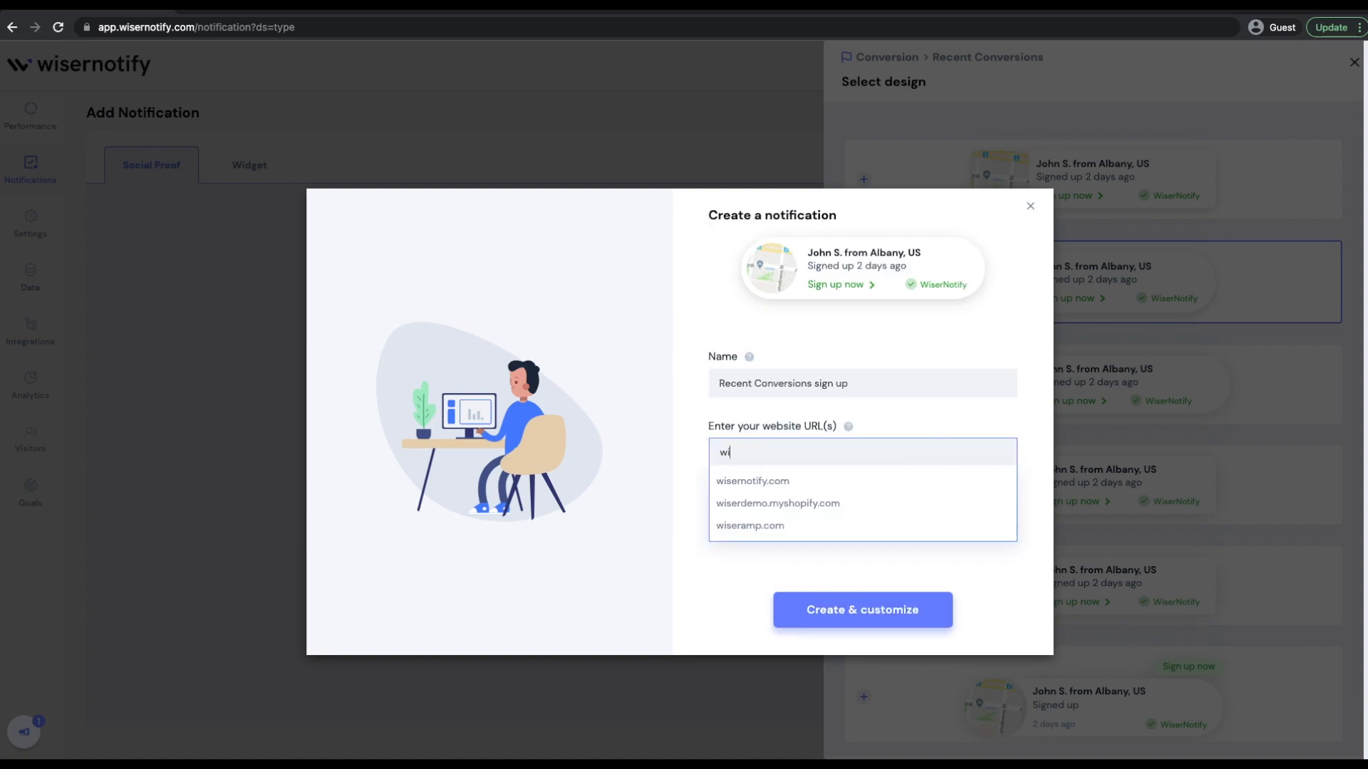
{"action": "left_click", "coordinate": [777, 486]}
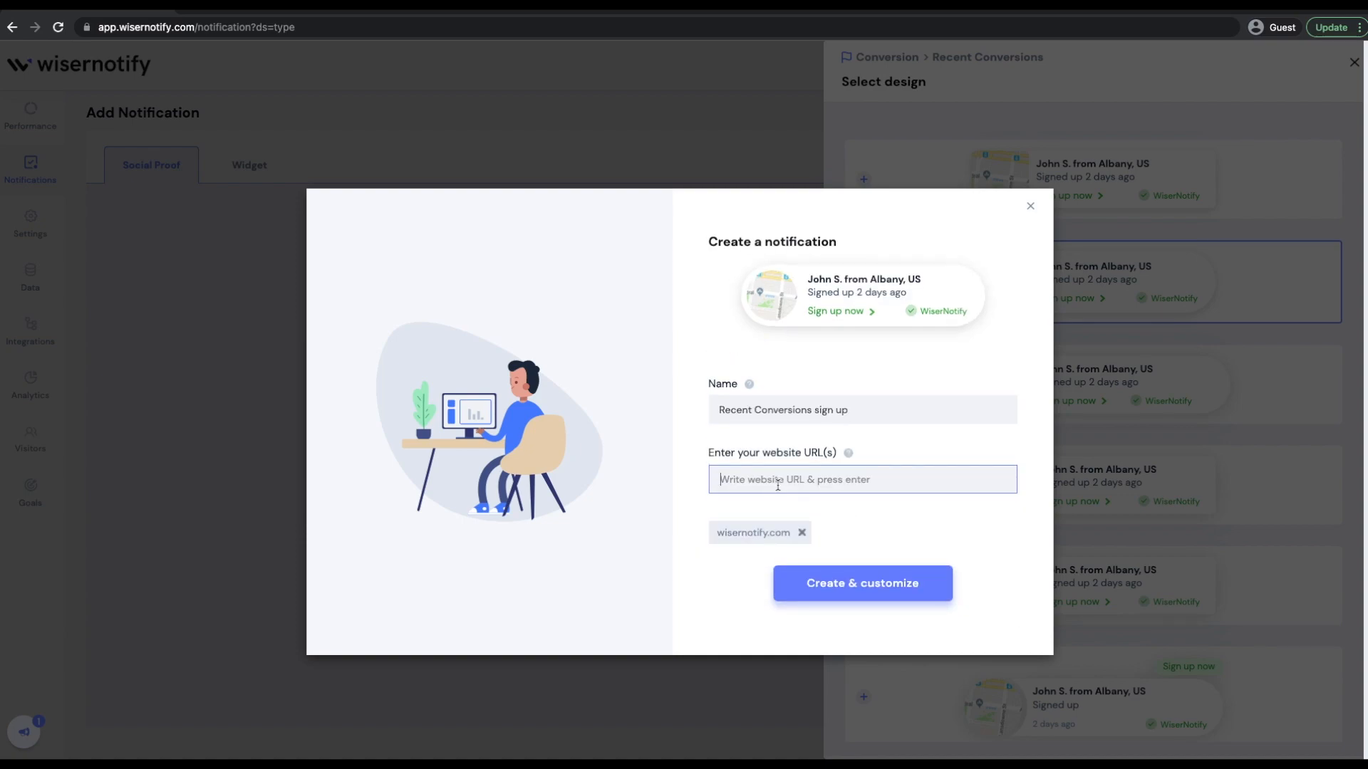
{"action": "left_click", "coordinate": [855, 584]}
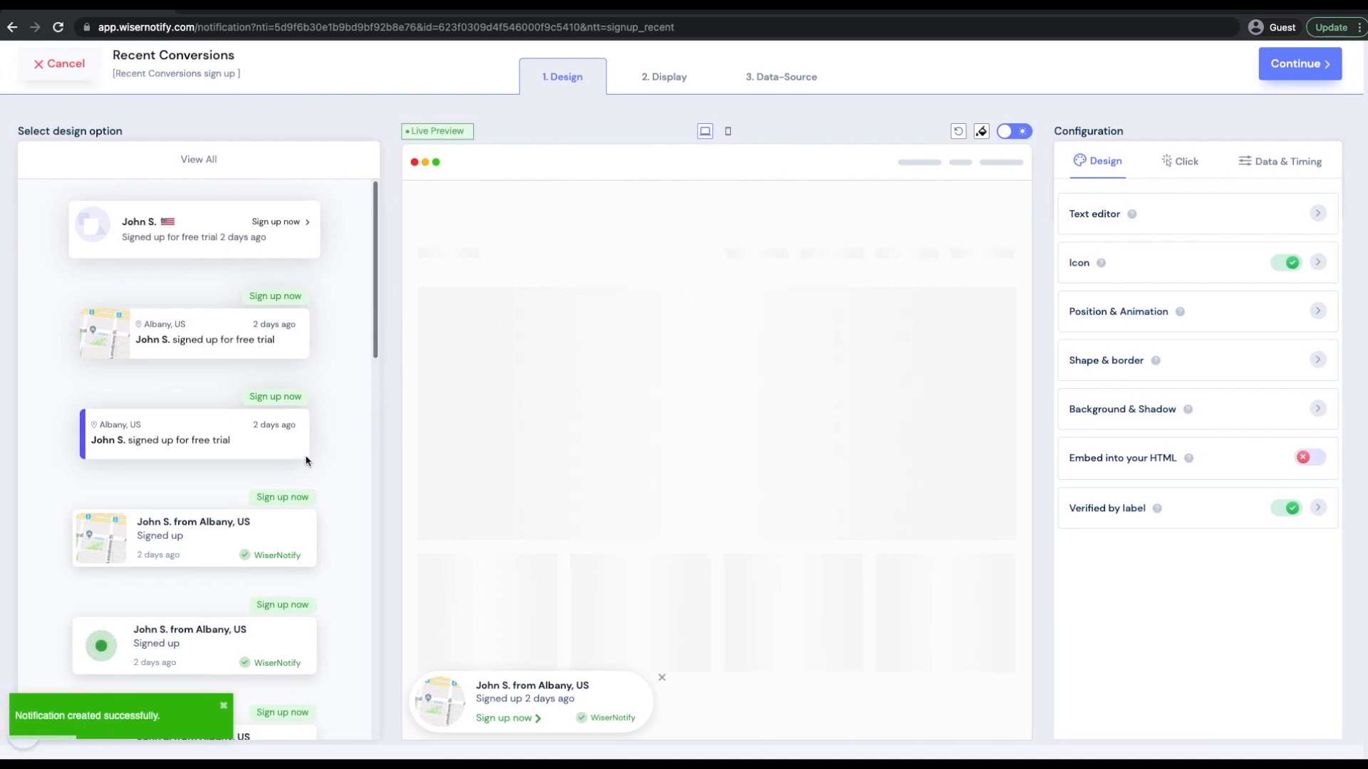
- Look through the alternative designs available for the Recent Conversions notification
{"action": "scroll", "coordinate": [272, 451], "scroll_direction": "down", "scroll_amount": 2}
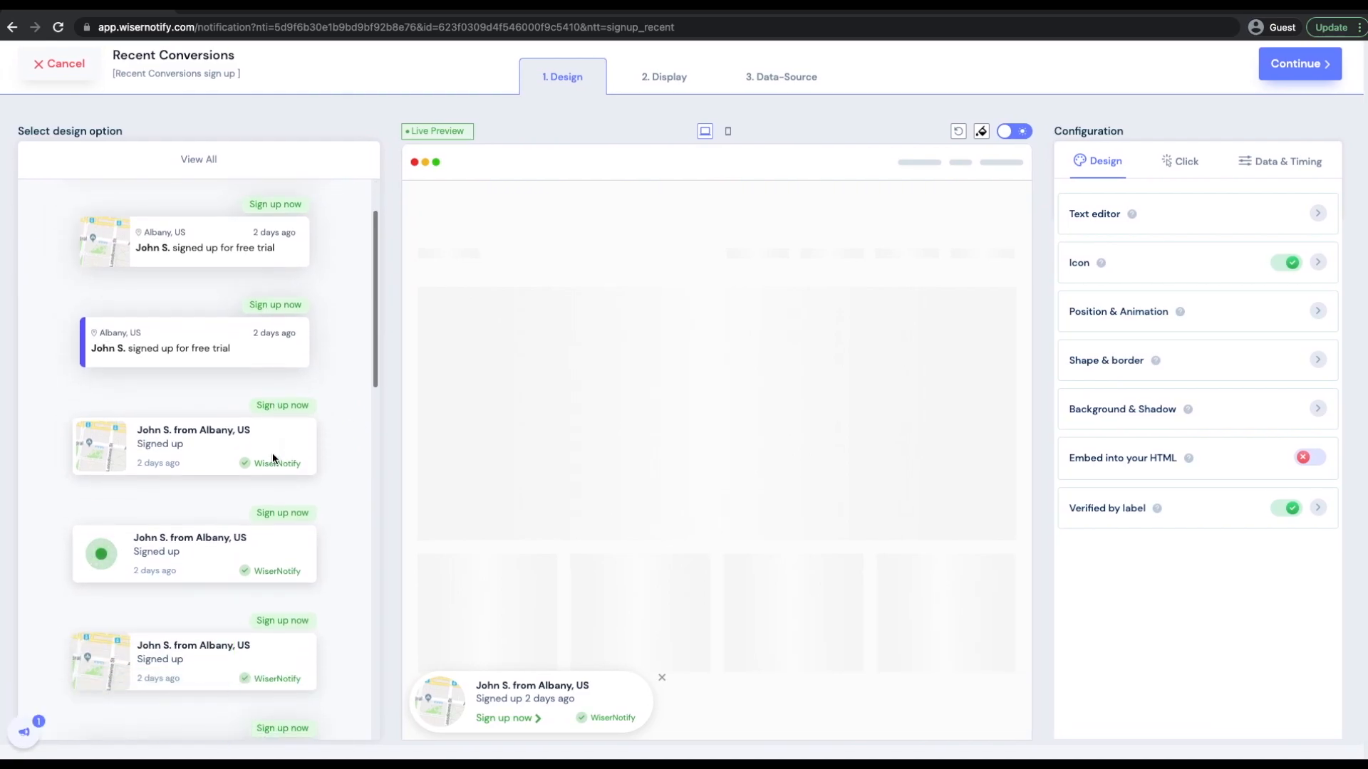
{"action": "scroll", "coordinate": [273, 458], "scroll_direction": "down", "scroll_amount": 5}
{"action": "scroll", "coordinate": [273, 453], "scroll_direction": "down", "scroll_amount": 10}
{"action": "scroll", "coordinate": [273, 458], "scroll_direction": "down", "scroll_amount": 5}
{"action": "scroll", "coordinate": [272, 458], "scroll_direction": "up", "scroll_amount": 12}
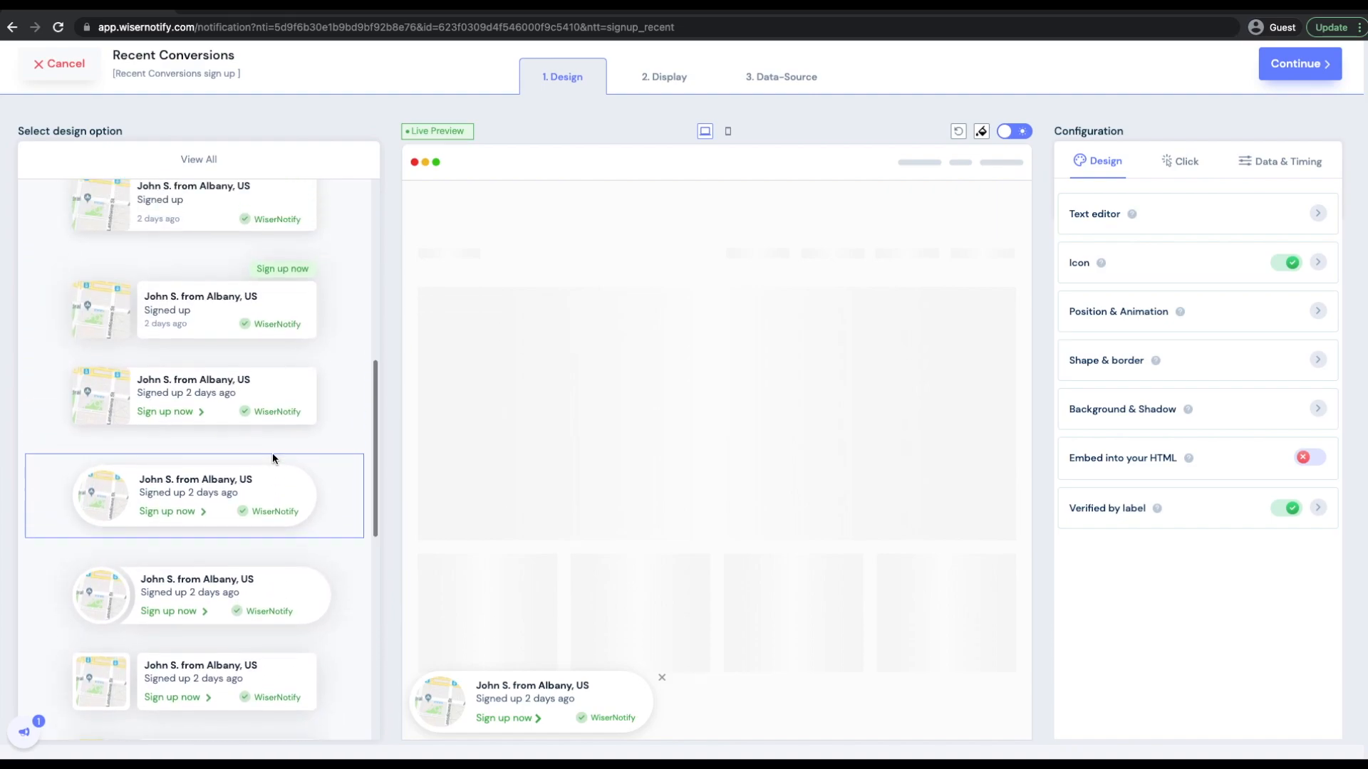
{"action": "scroll", "coordinate": [272, 451], "scroll_direction": "up", "scroll_amount": 5}
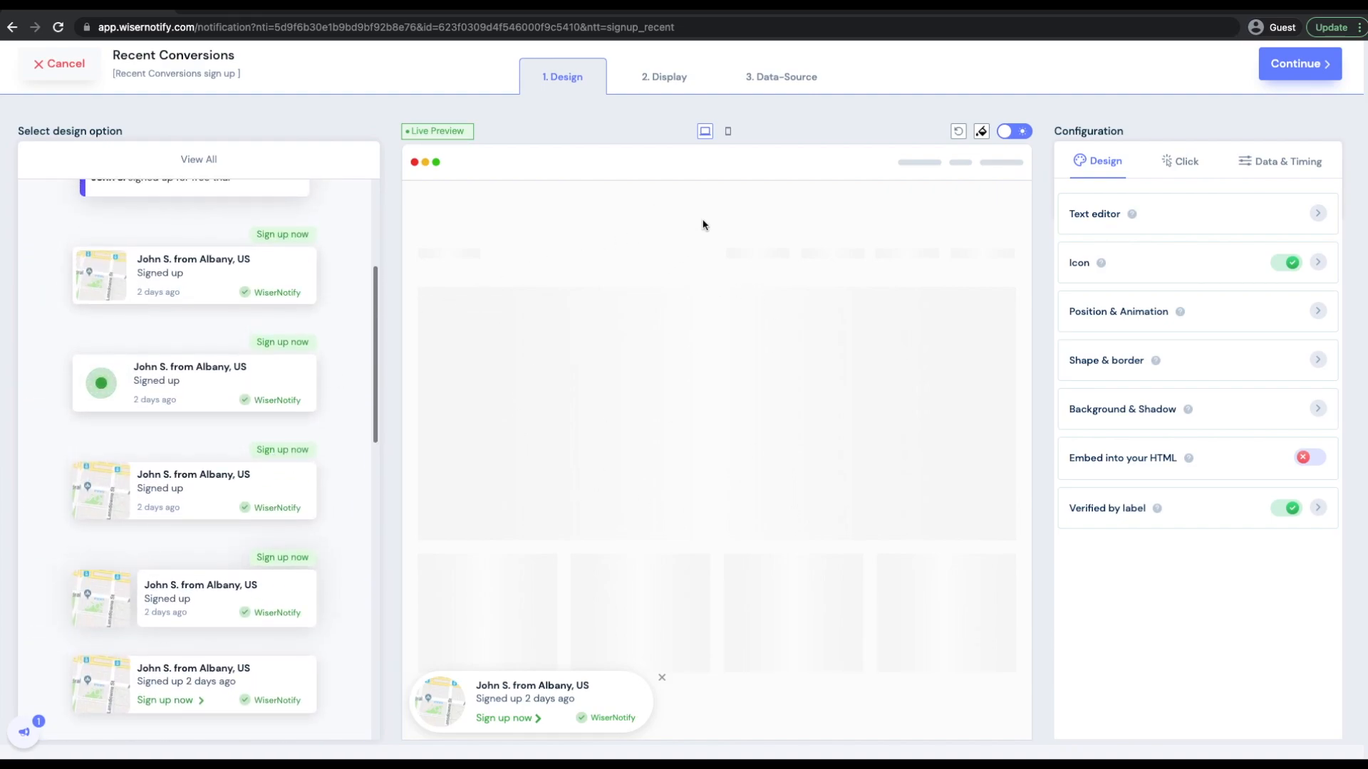
- Preview the notification in the mobile layout and in dark mode, returning to the desktop layout and light mode
{"action": "left_click", "coordinate": [727, 135]}
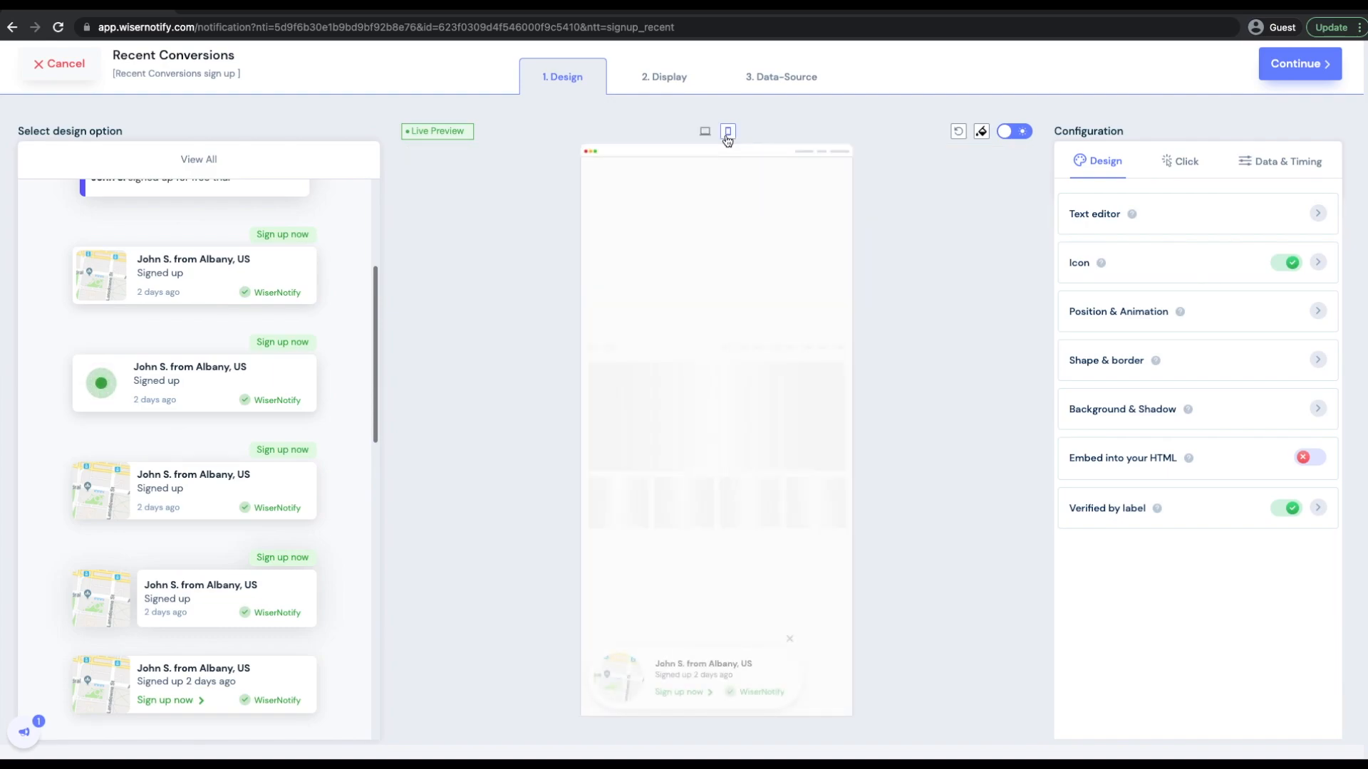
{"action": "left_click", "coordinate": [709, 135]}
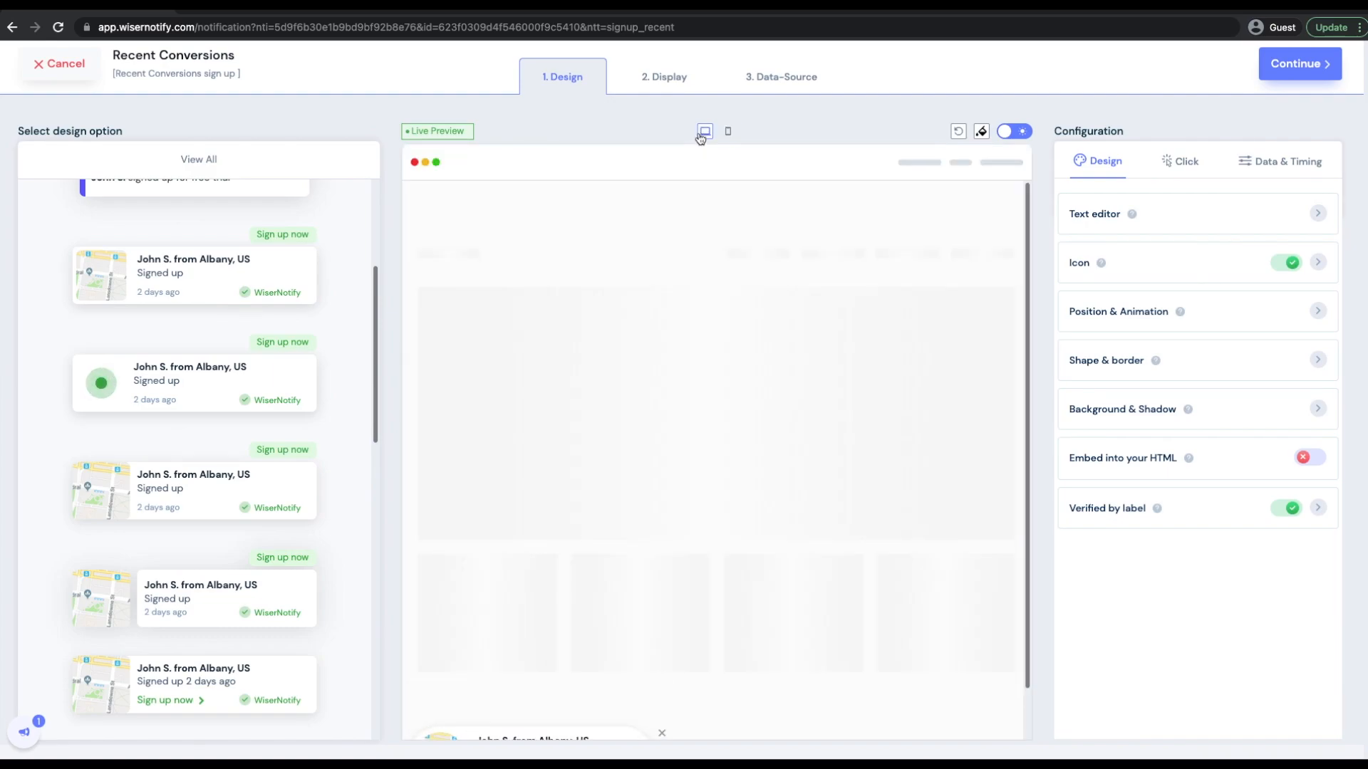
{"action": "left_click", "coordinate": [1015, 134]}
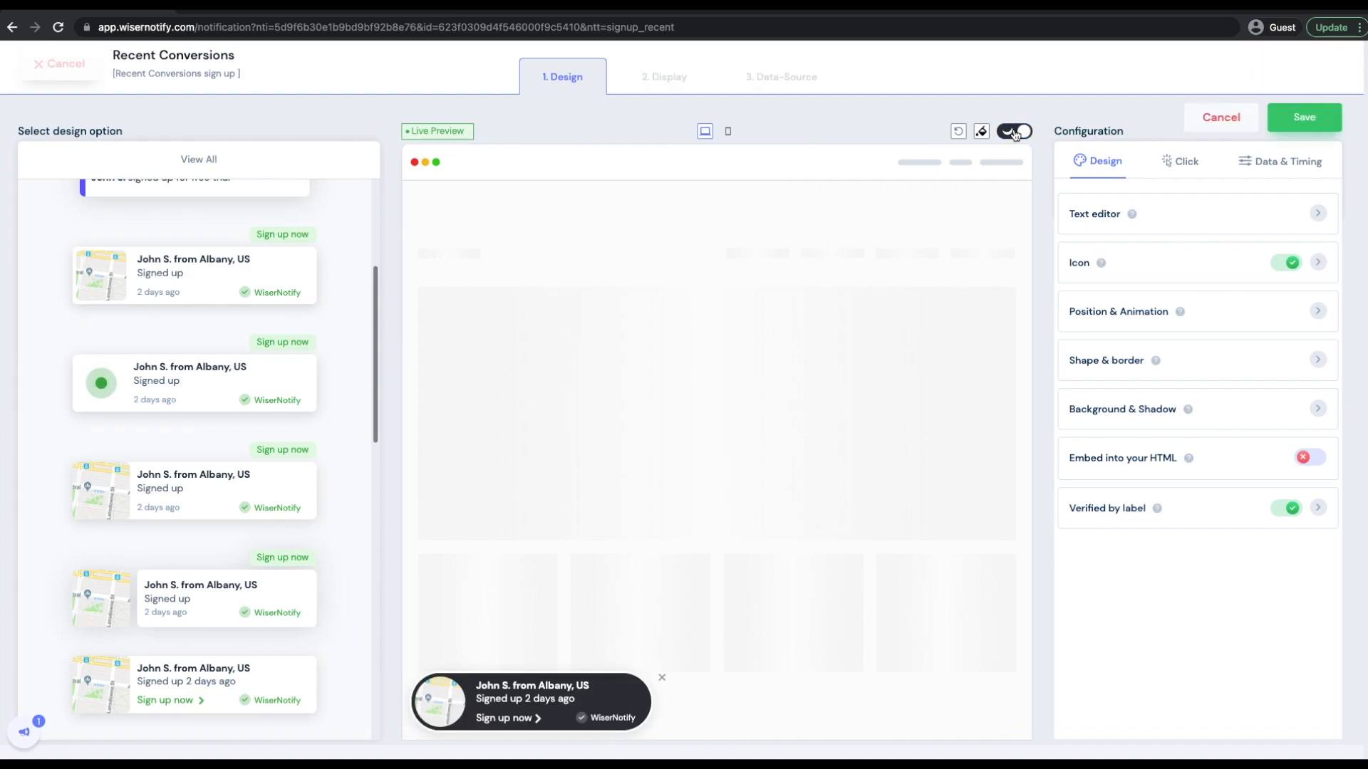
{"action": "left_click", "coordinate": [1015, 134]}
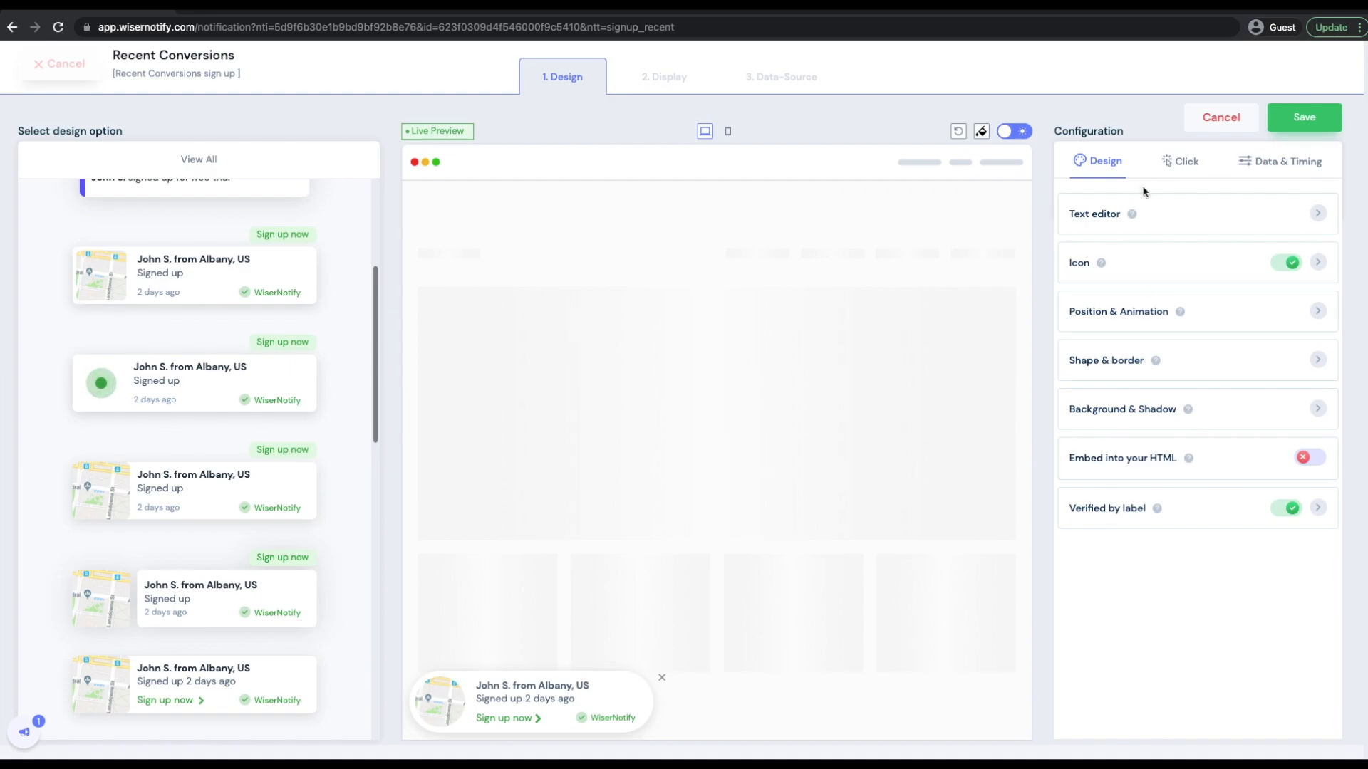
- Examine the notification's text editor settings, including message lines, time-ago value, fallback values, name shortening and language
{"action": "left_click", "coordinate": [1140, 231]}
{"action": "scroll", "coordinate": [1238, 663], "scroll_direction": "down", "scroll_amount": 2}
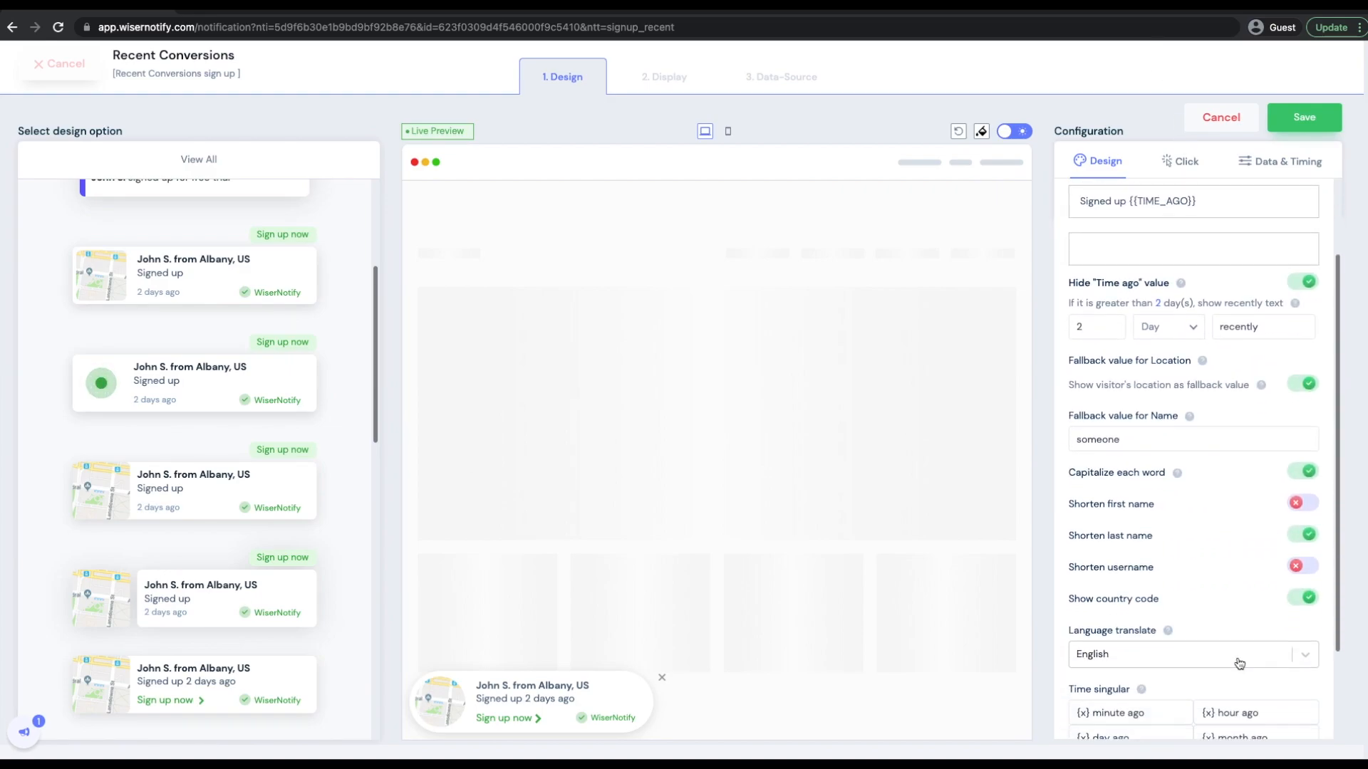
{"action": "scroll", "coordinate": [1239, 662], "scroll_direction": "down", "scroll_amount": 1}
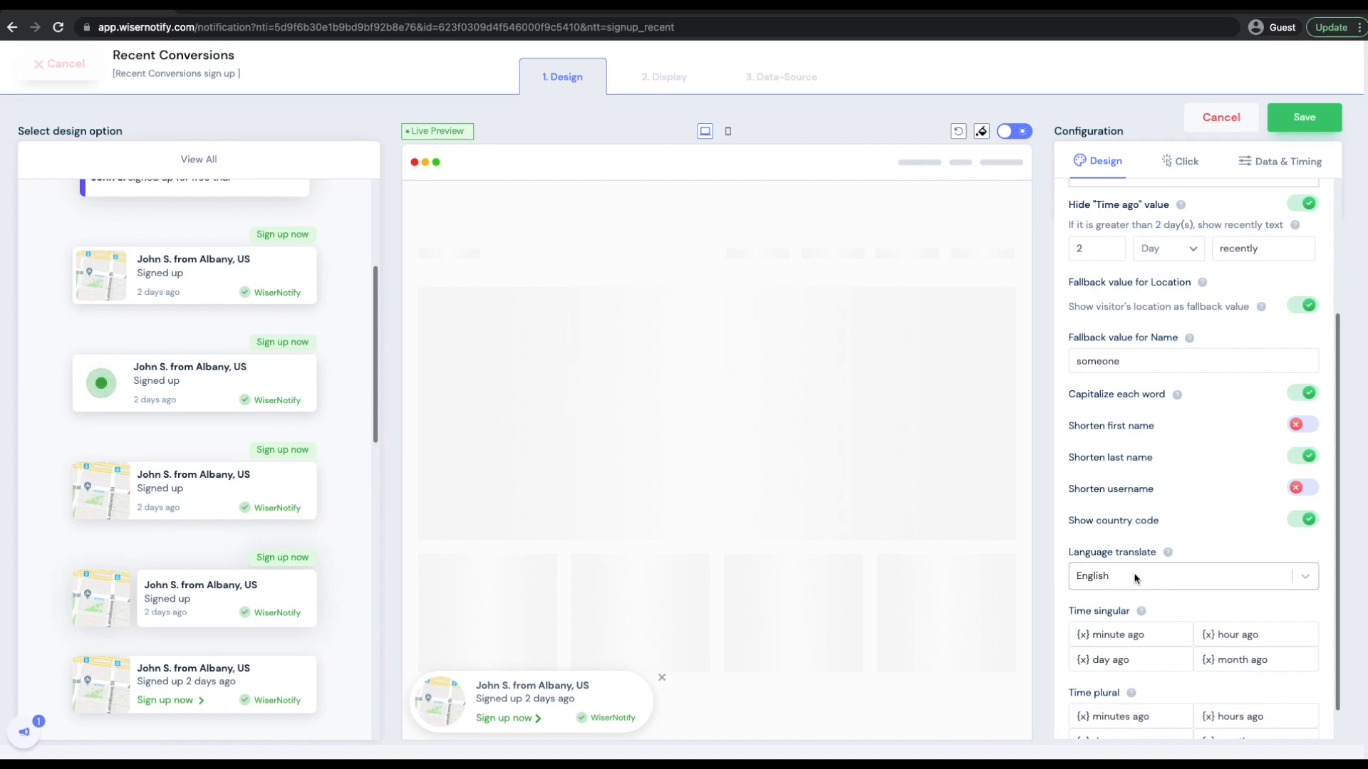
{"action": "scroll", "coordinate": [1167, 460], "scroll_direction": "up", "scroll_amount": 2}
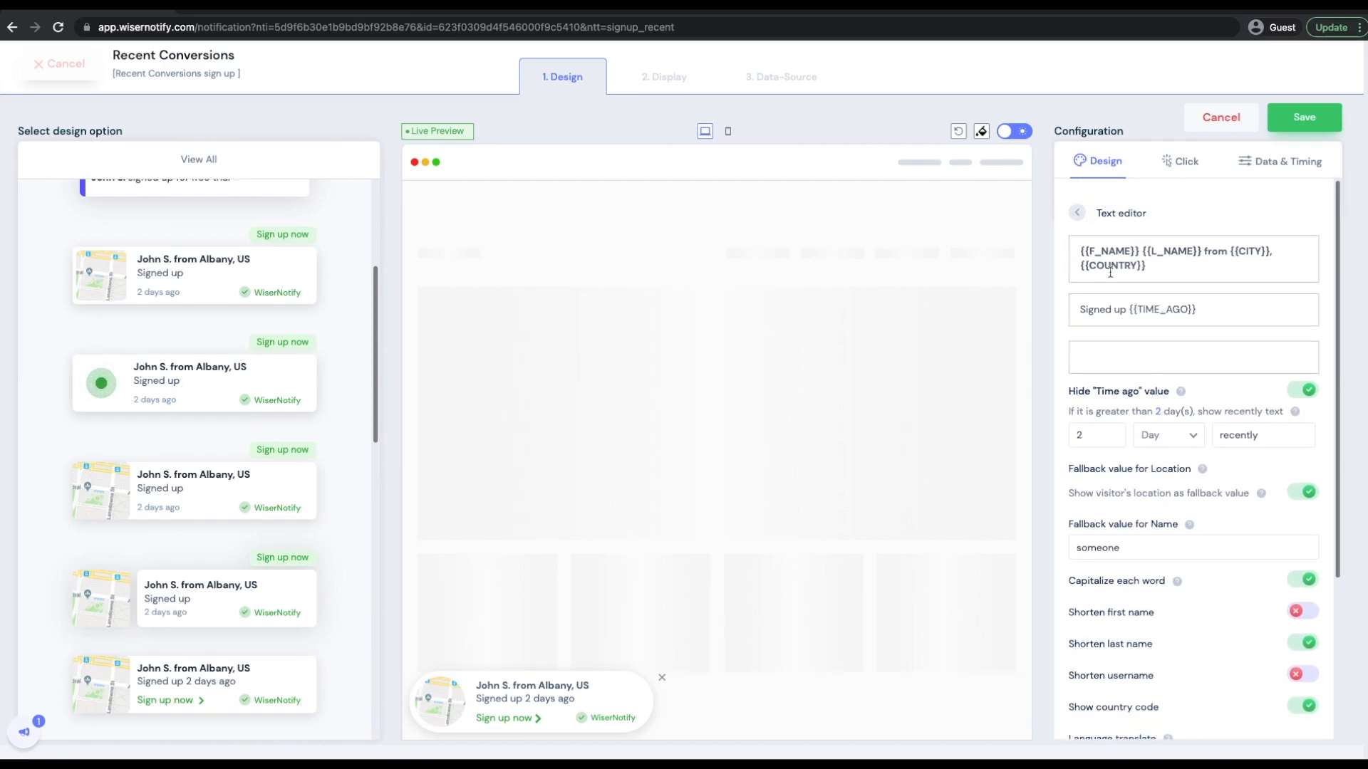
{"action": "left_click", "coordinate": [1079, 215]}
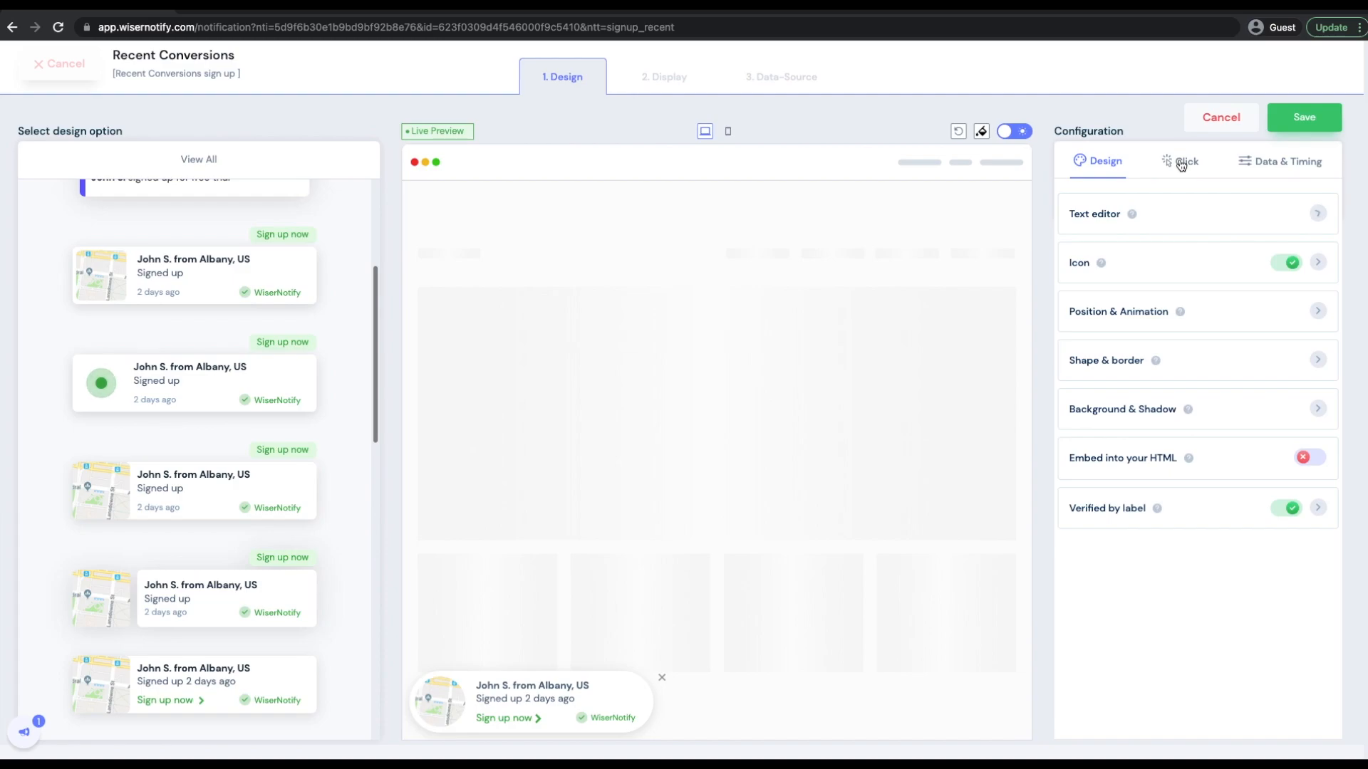
- Try Open collector as the CTA link's action, set it to None of the above, and review the Collector form settings
{"action": "left_click", "coordinate": [1181, 164]}
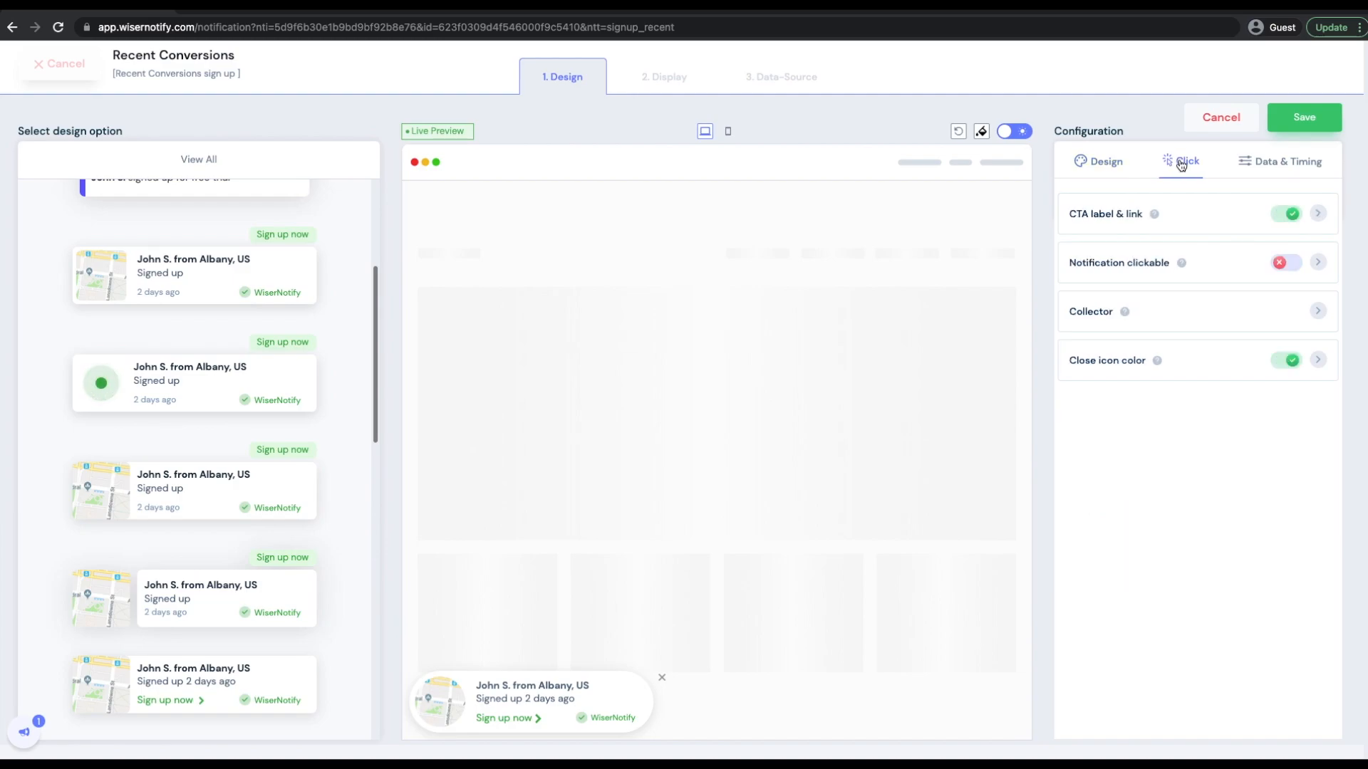
{"action": "left_click", "coordinate": [1171, 214]}
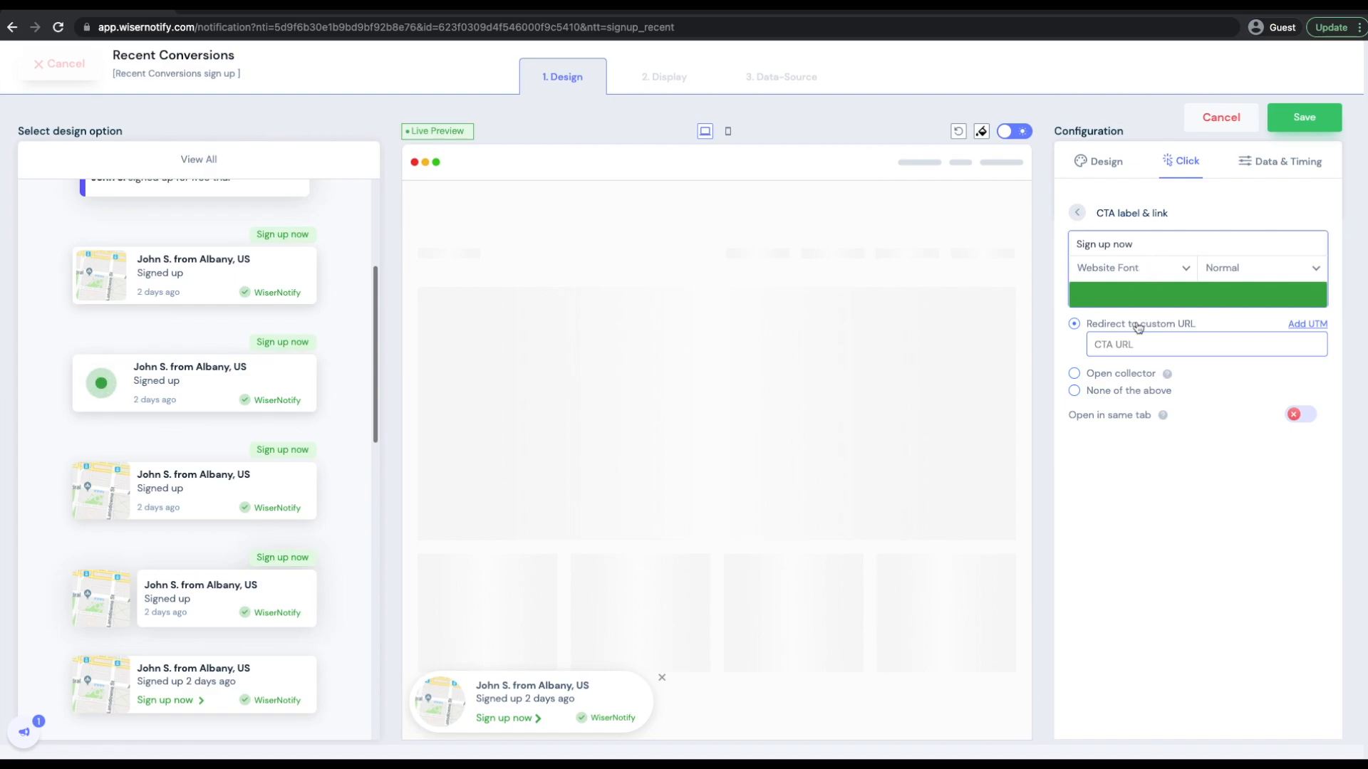
{"action": "left_click", "coordinate": [1075, 375]}
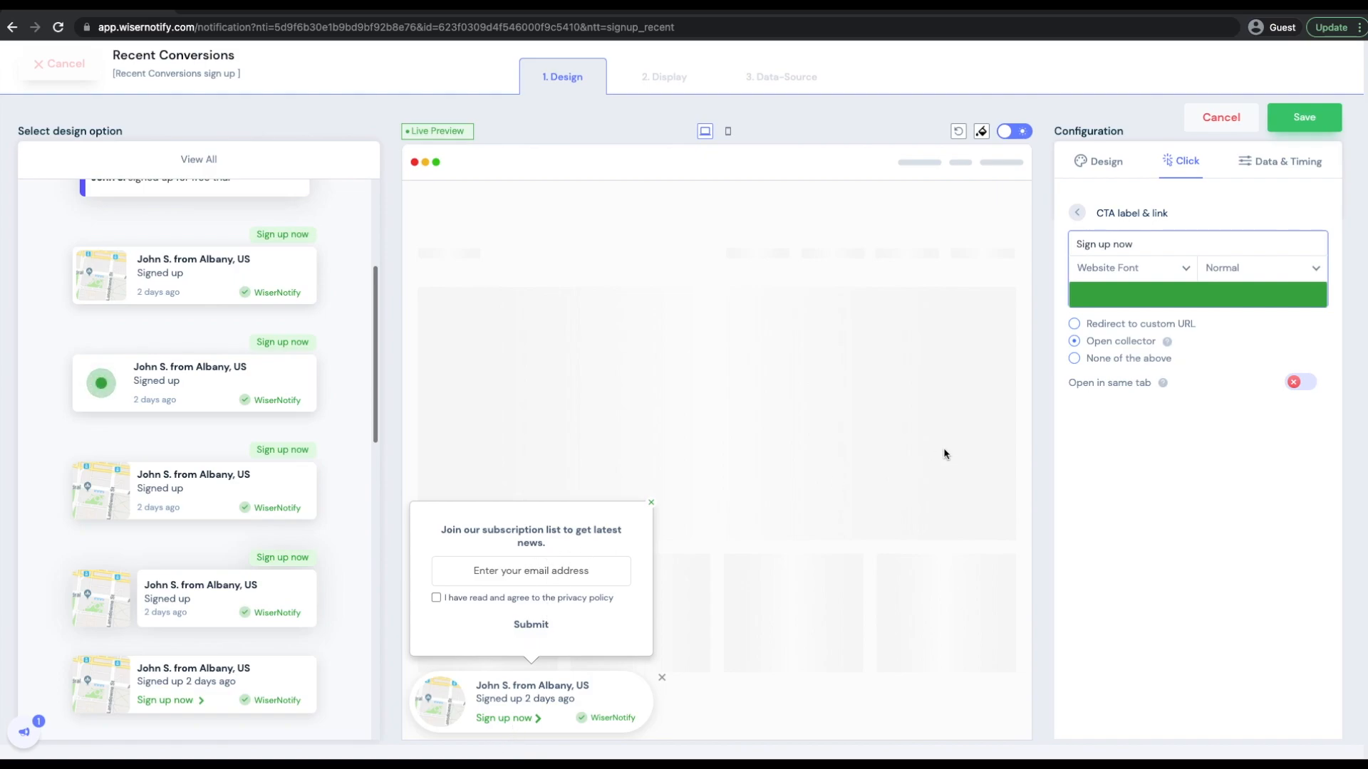
{"action": "left_click", "coordinate": [1075, 358]}
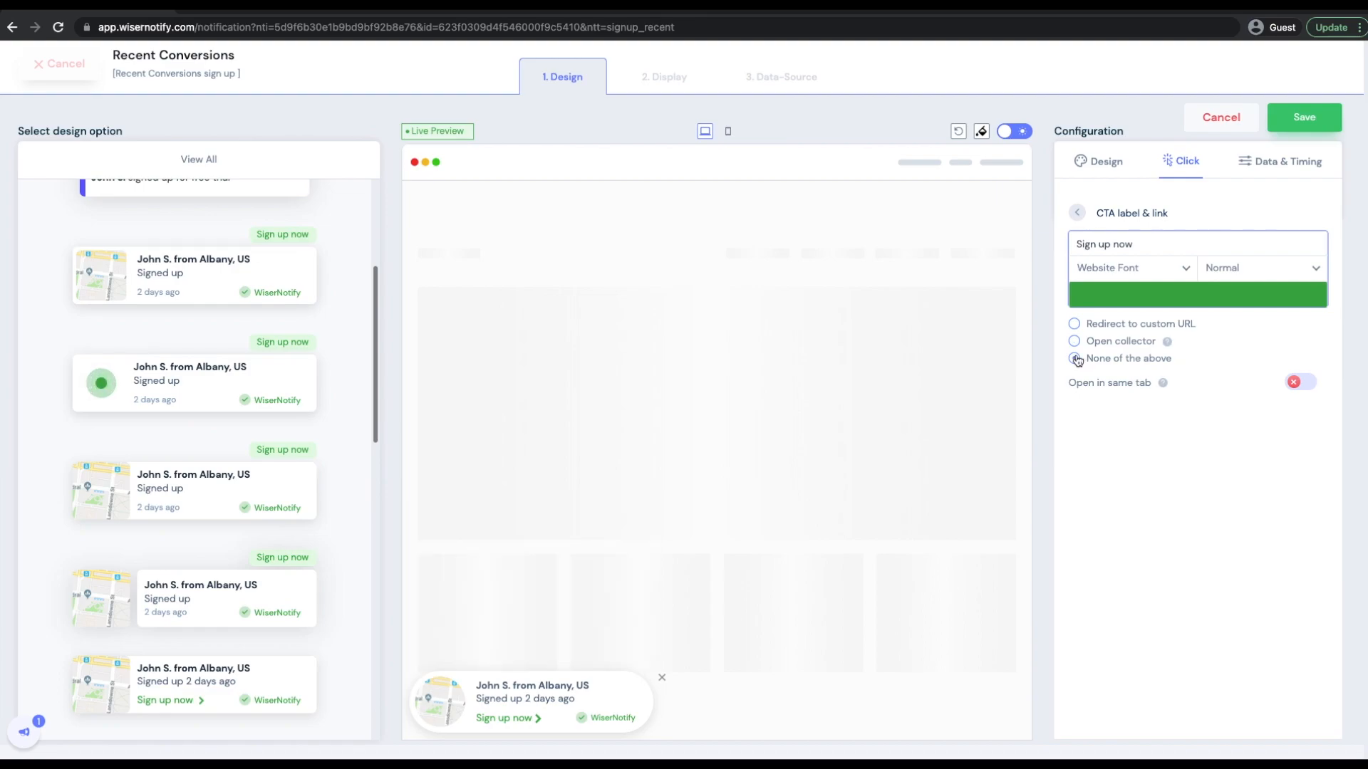
{"action": "left_click", "coordinate": [1079, 213]}
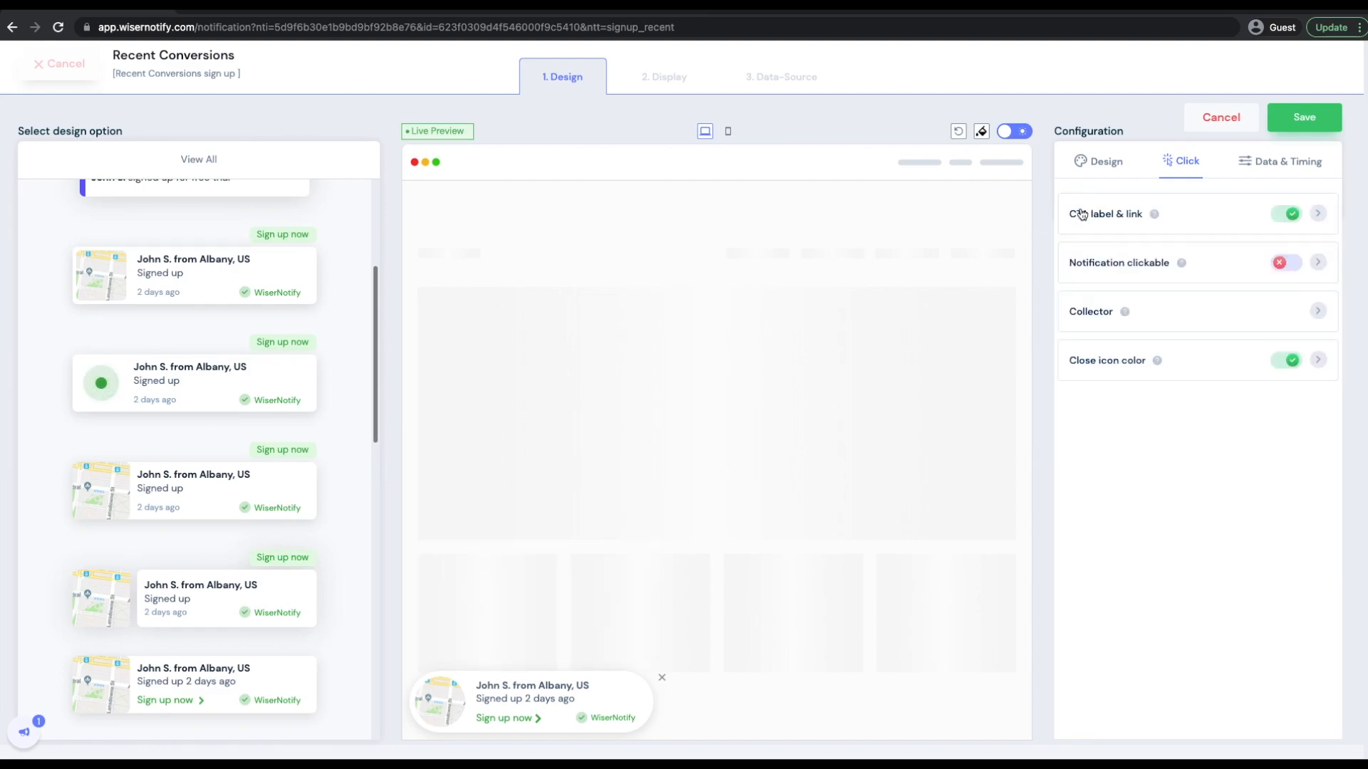
{"action": "left_click", "coordinate": [1102, 314]}
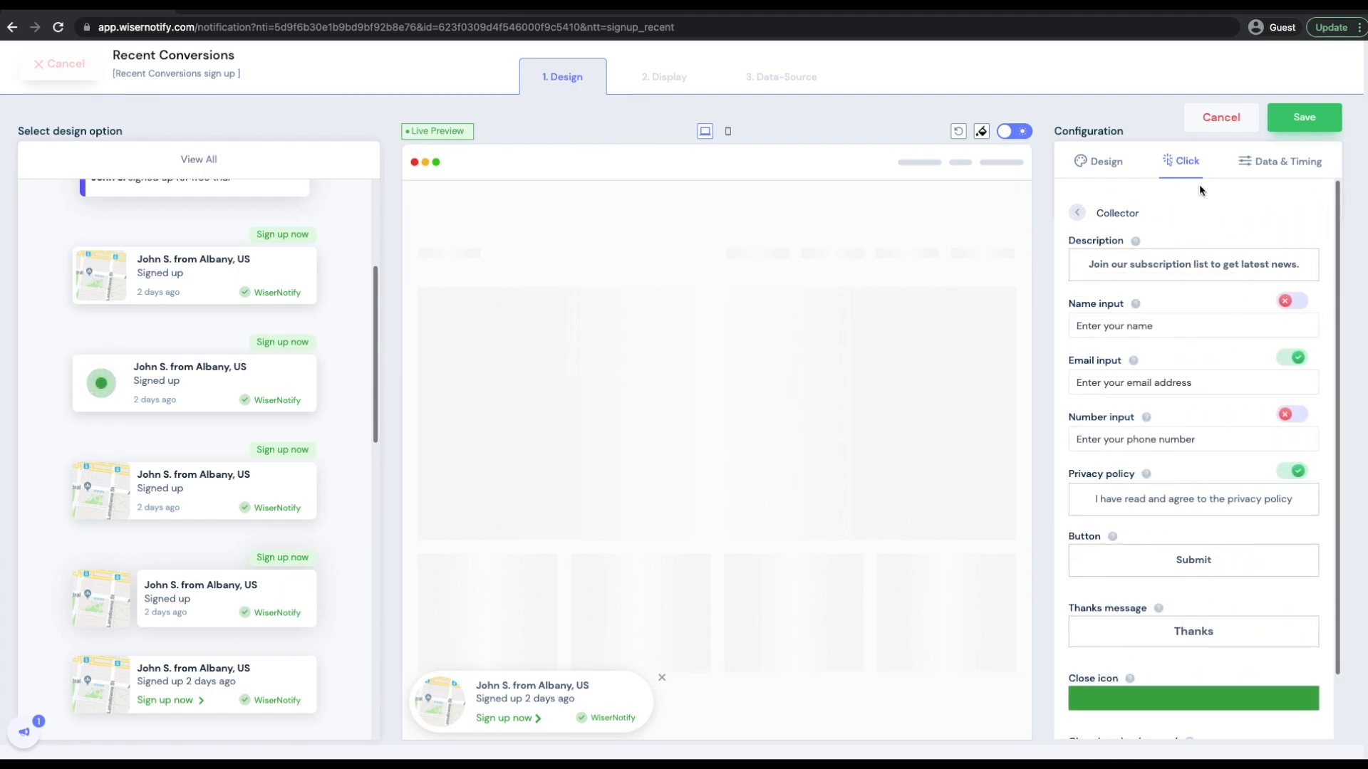
{"action": "left_click", "coordinate": [1116, 217]}
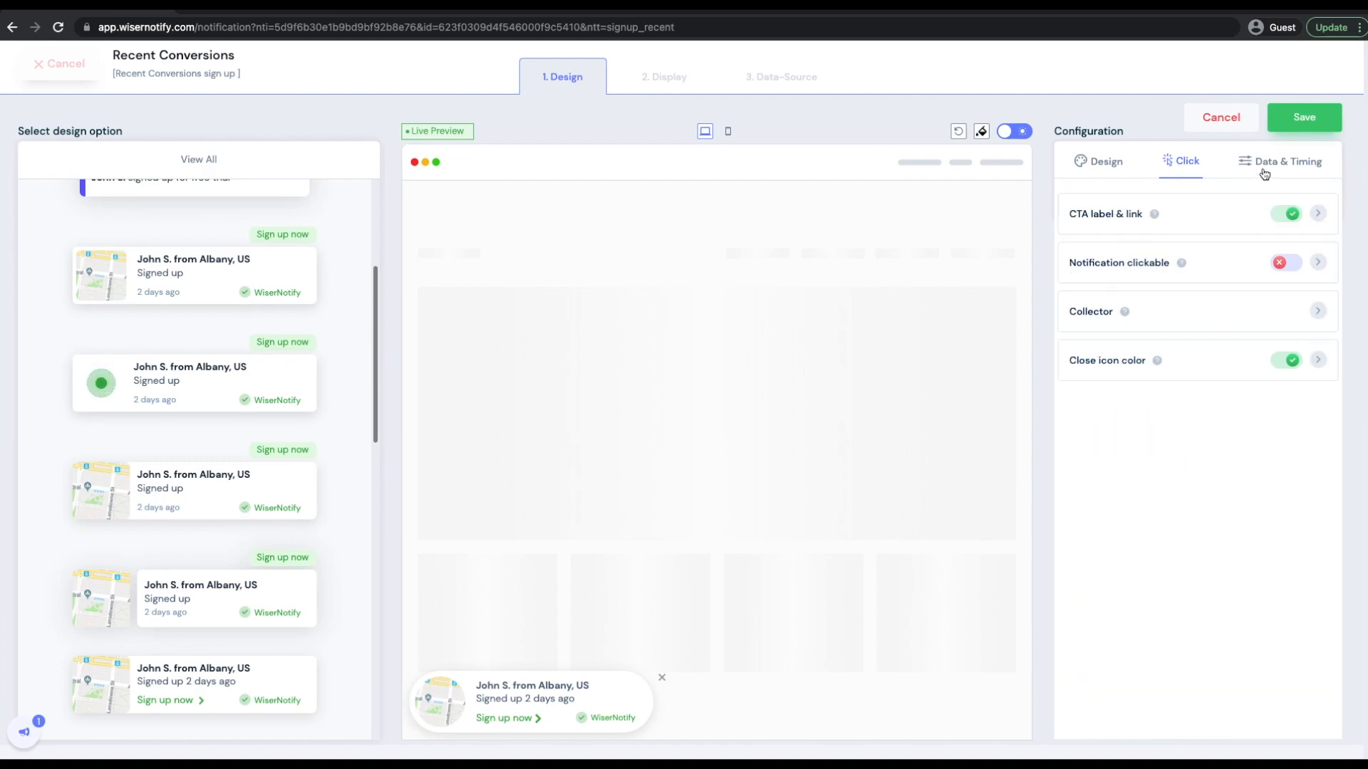
- Review the timing rules, notification data settings and submitted-data delivery options, and save the notification's configuration
{"action": "left_click", "coordinate": [1265, 171]}
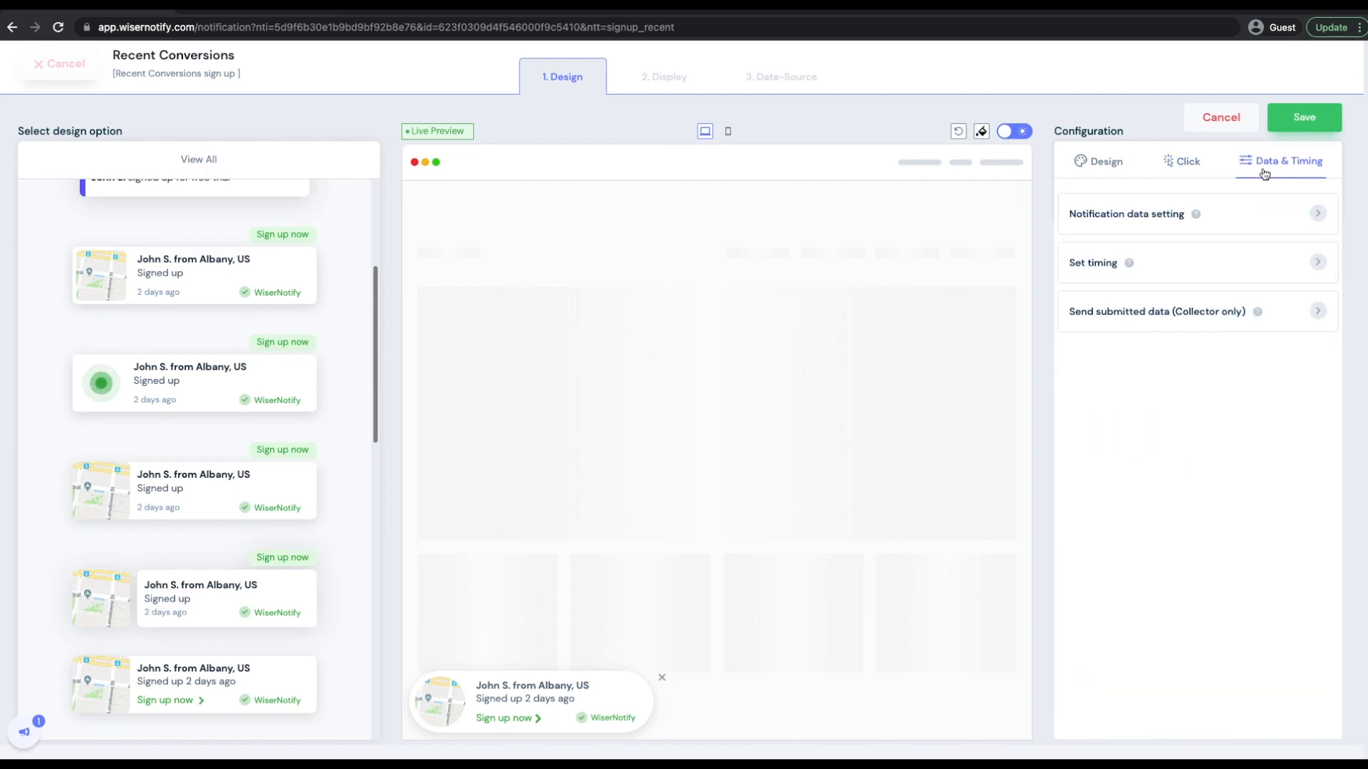
{"action": "left_click", "coordinate": [1155, 264]}
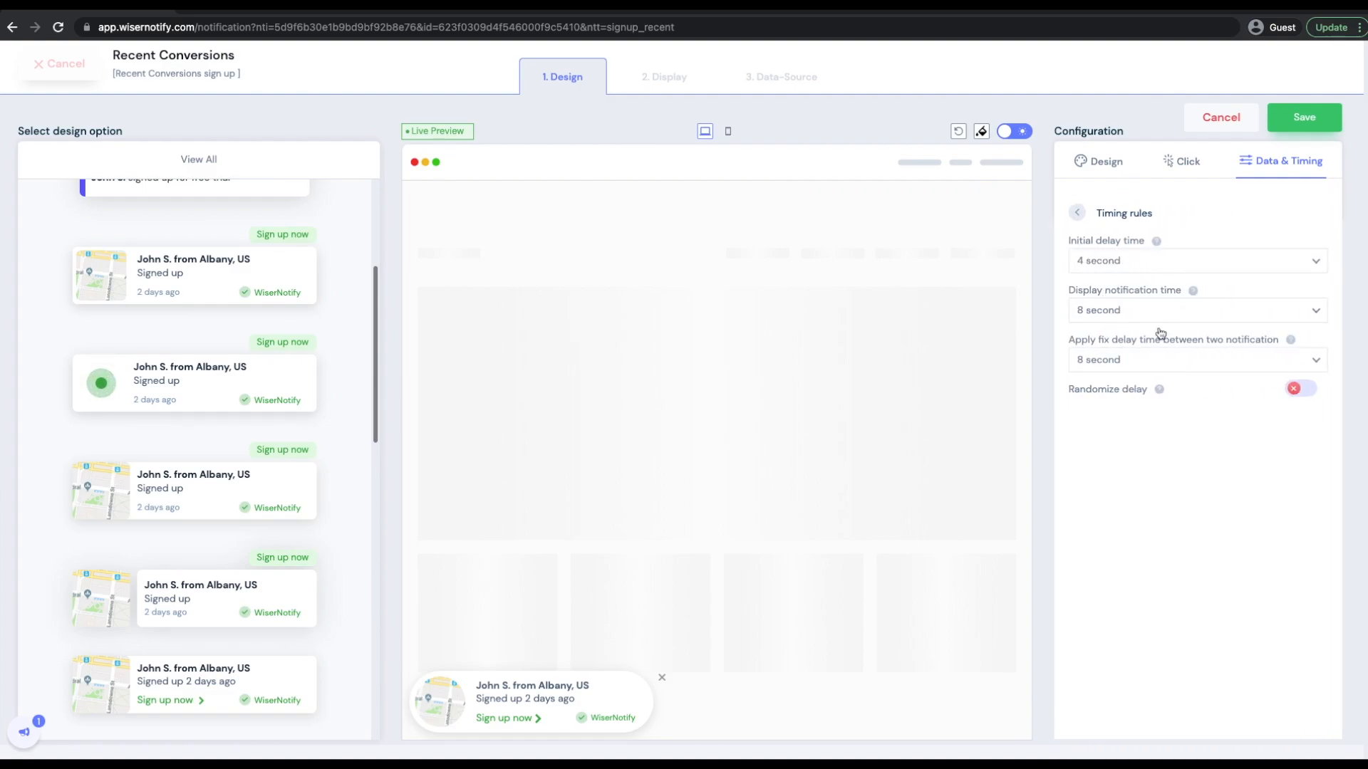
{"action": "left_click", "coordinate": [1077, 214]}
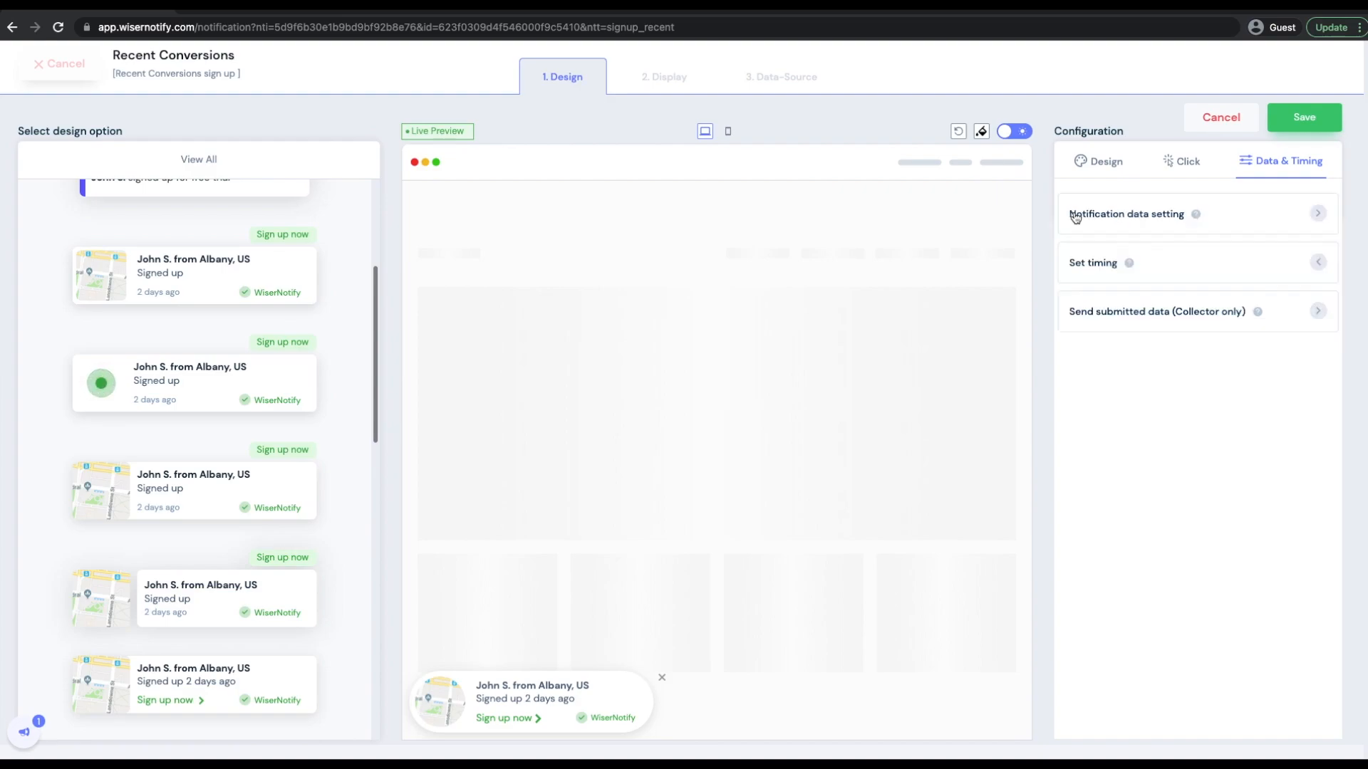
{"action": "left_click", "coordinate": [1079, 216]}
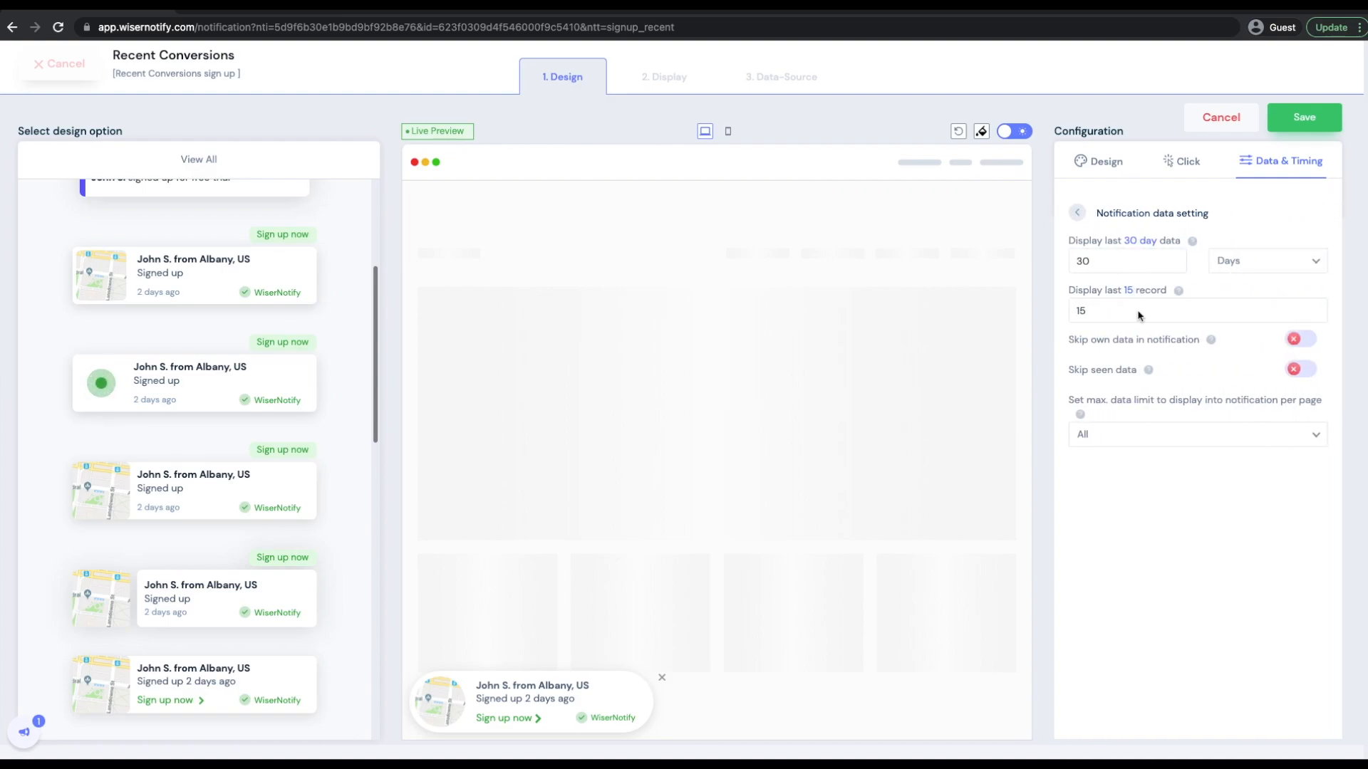
{"action": "left_click", "coordinate": [1077, 213]}
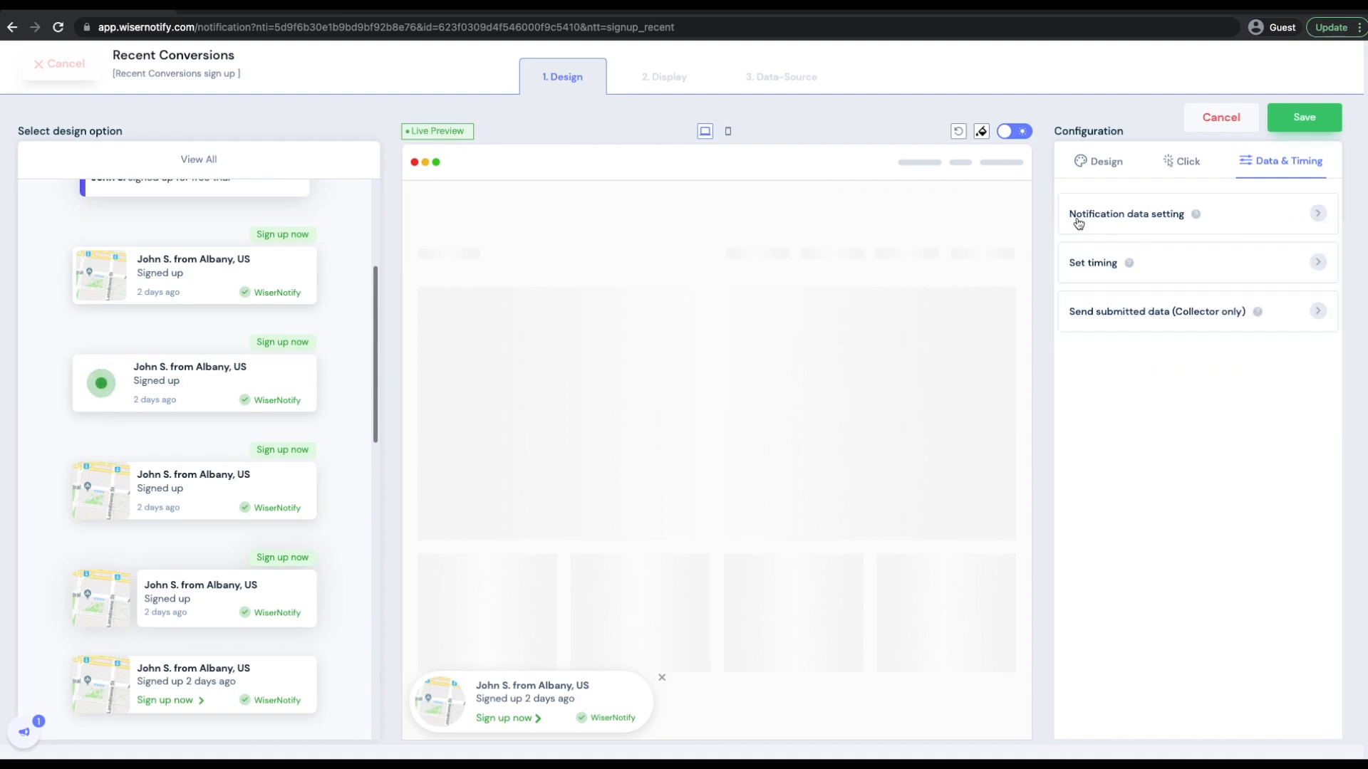
{"action": "left_click", "coordinate": [1184, 319]}
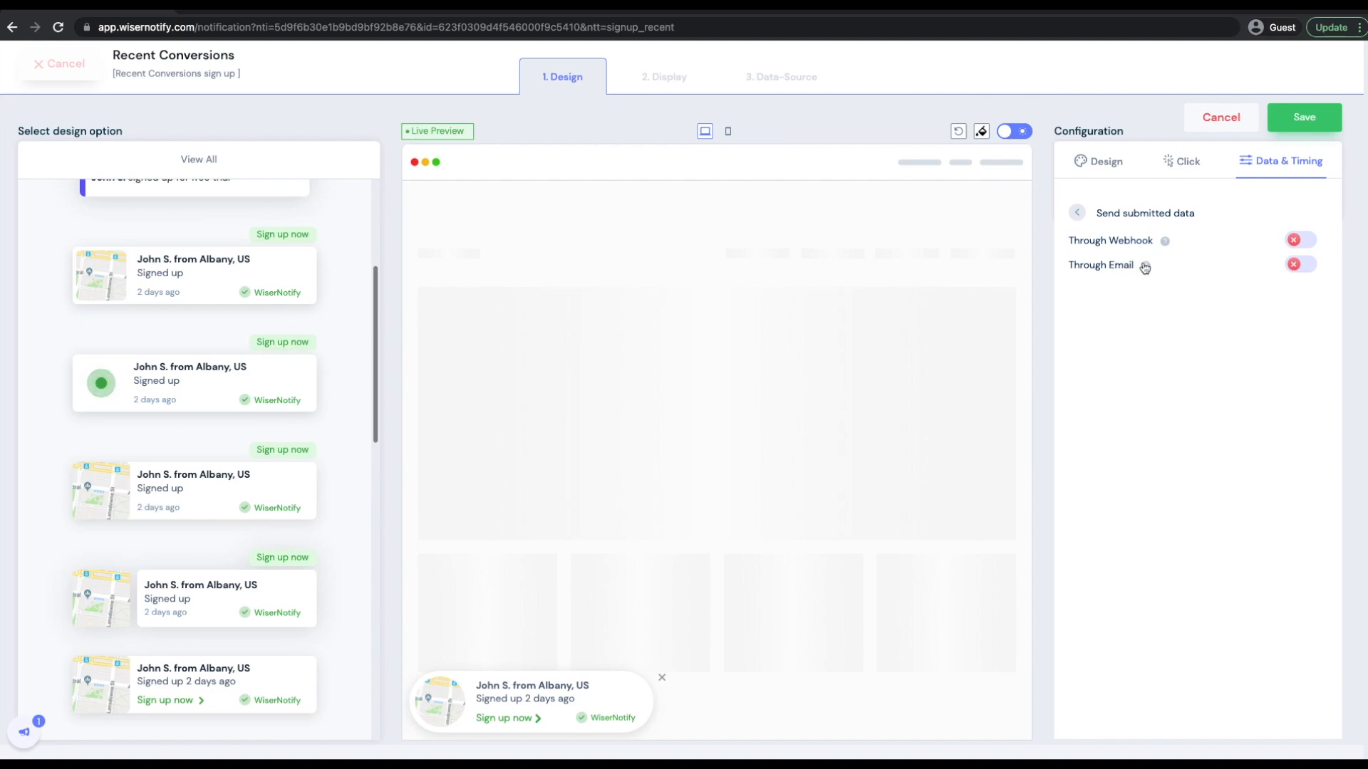
{"action": "left_click", "coordinate": [1079, 215]}
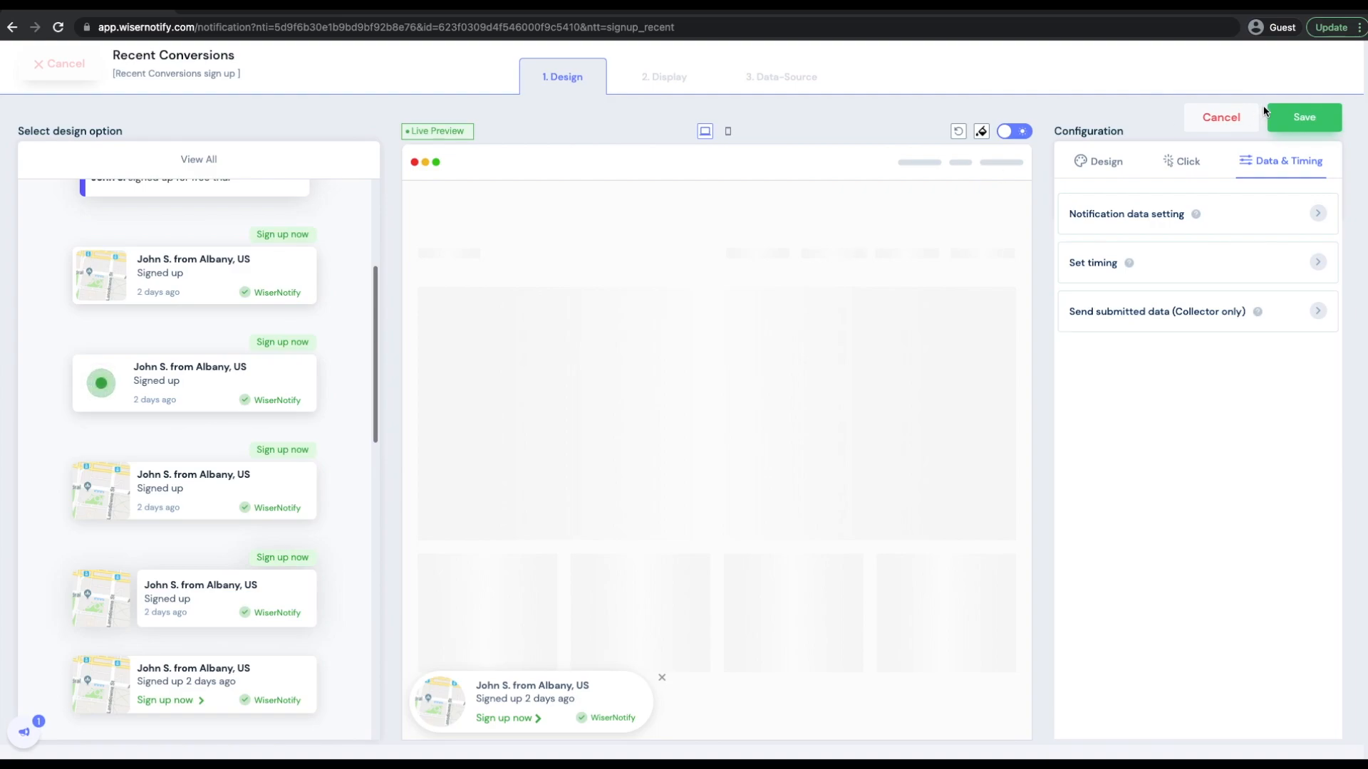
{"action": "left_click", "coordinate": [1300, 127]}
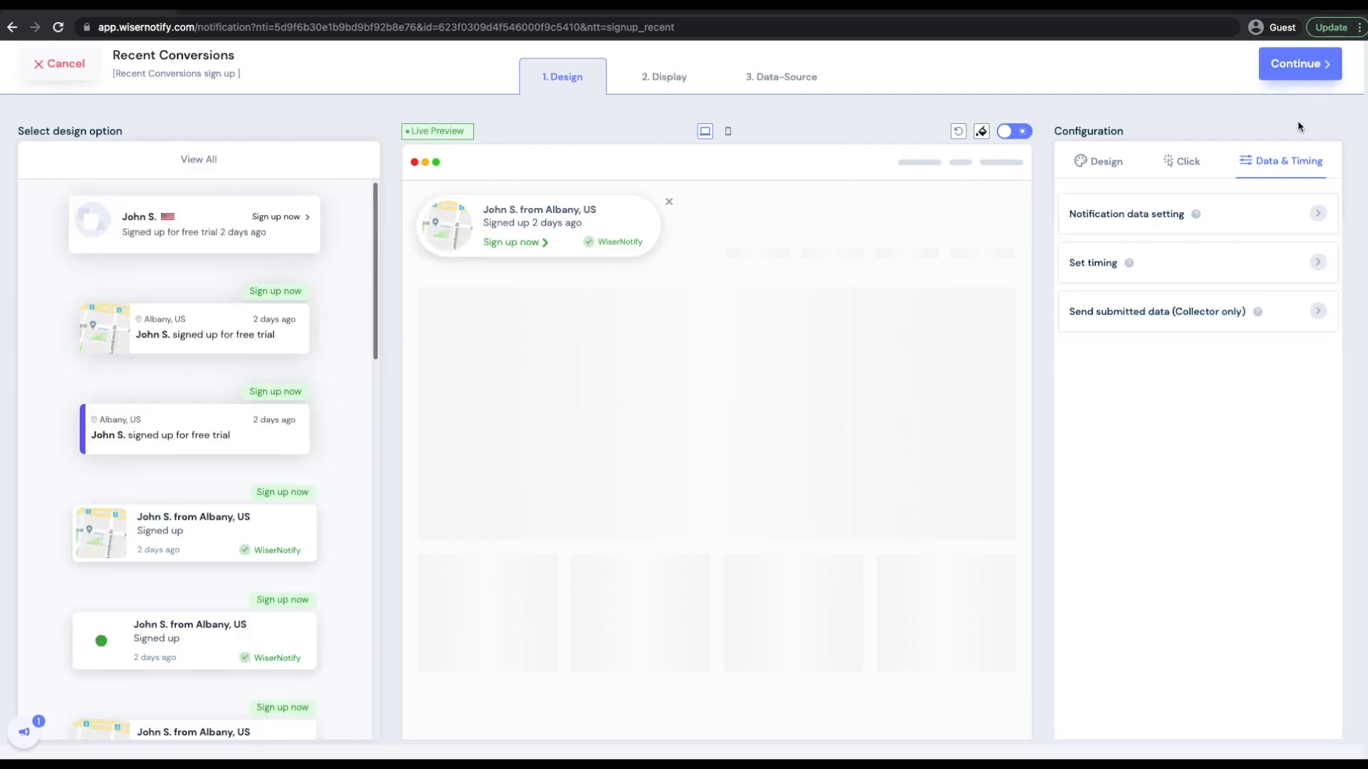
- Continue to the display settings, examine the URL match conditions for choosing pages, and return the notification's display to all pages
{"action": "left_click", "coordinate": [1286, 77]}
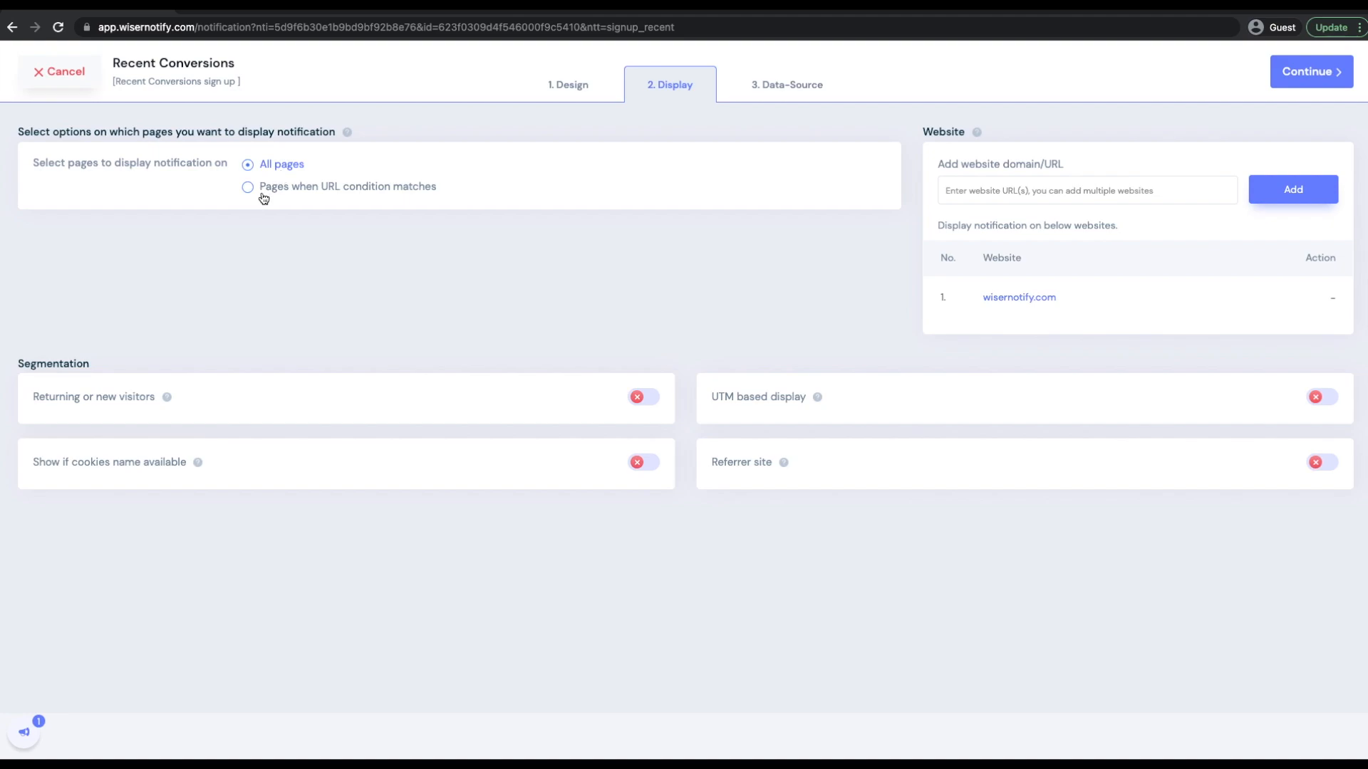
{"action": "left_click", "coordinate": [296, 194]}
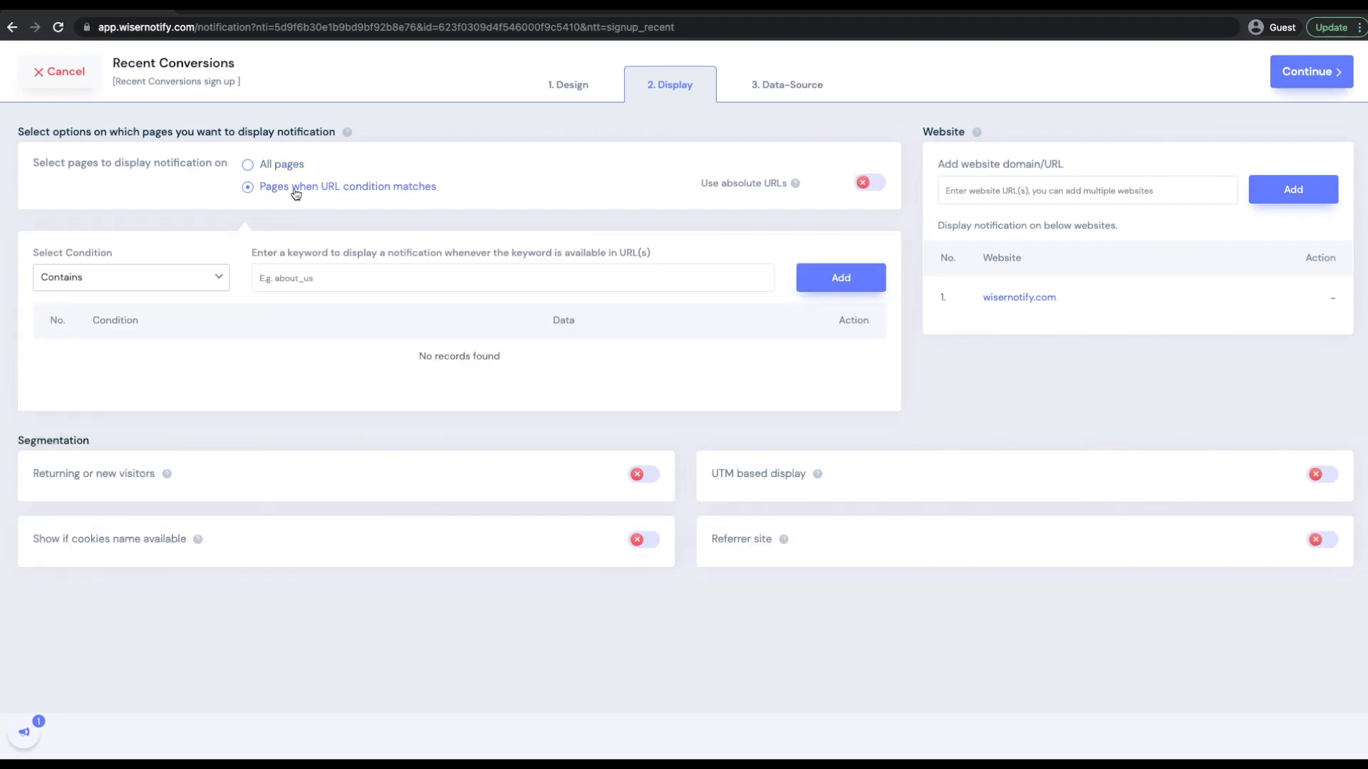
{"action": "left_click", "coordinate": [193, 276]}
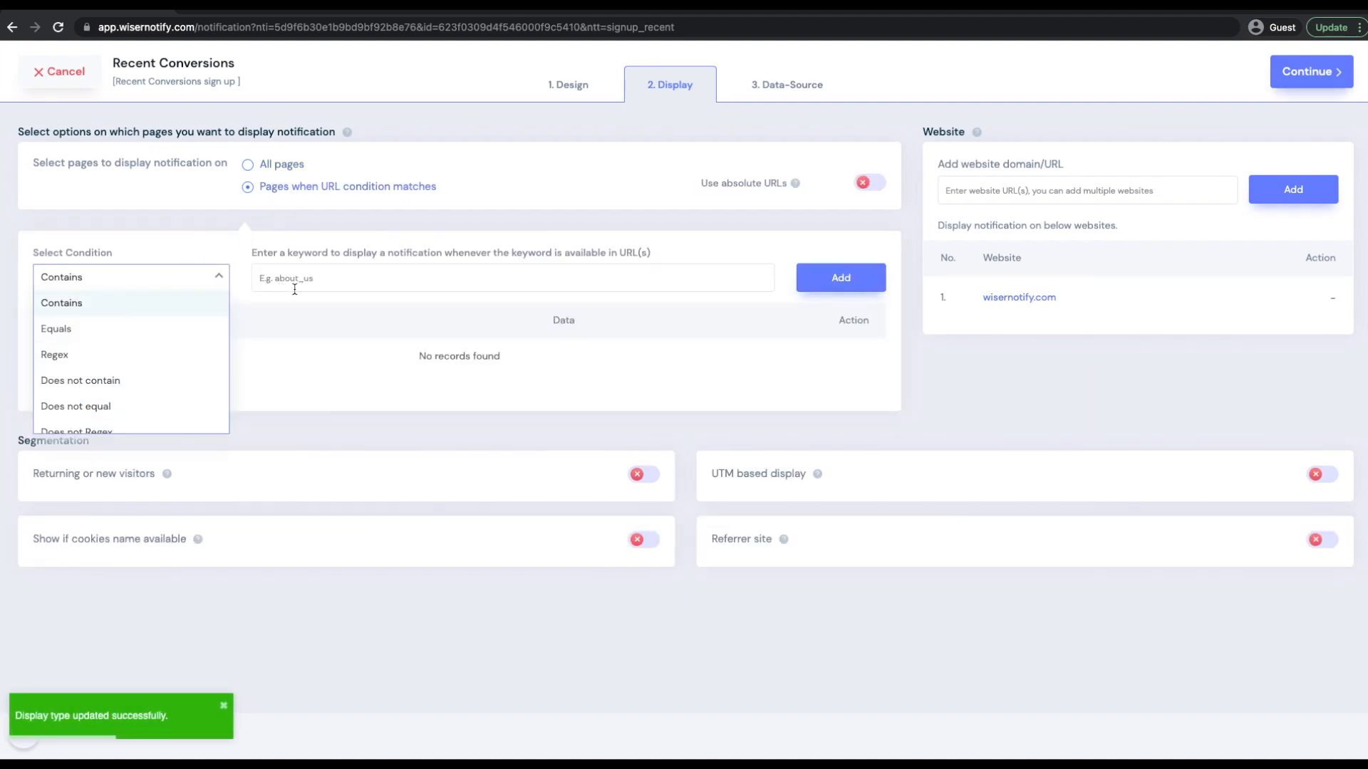
{"action": "left_click", "coordinate": [270, 168]}
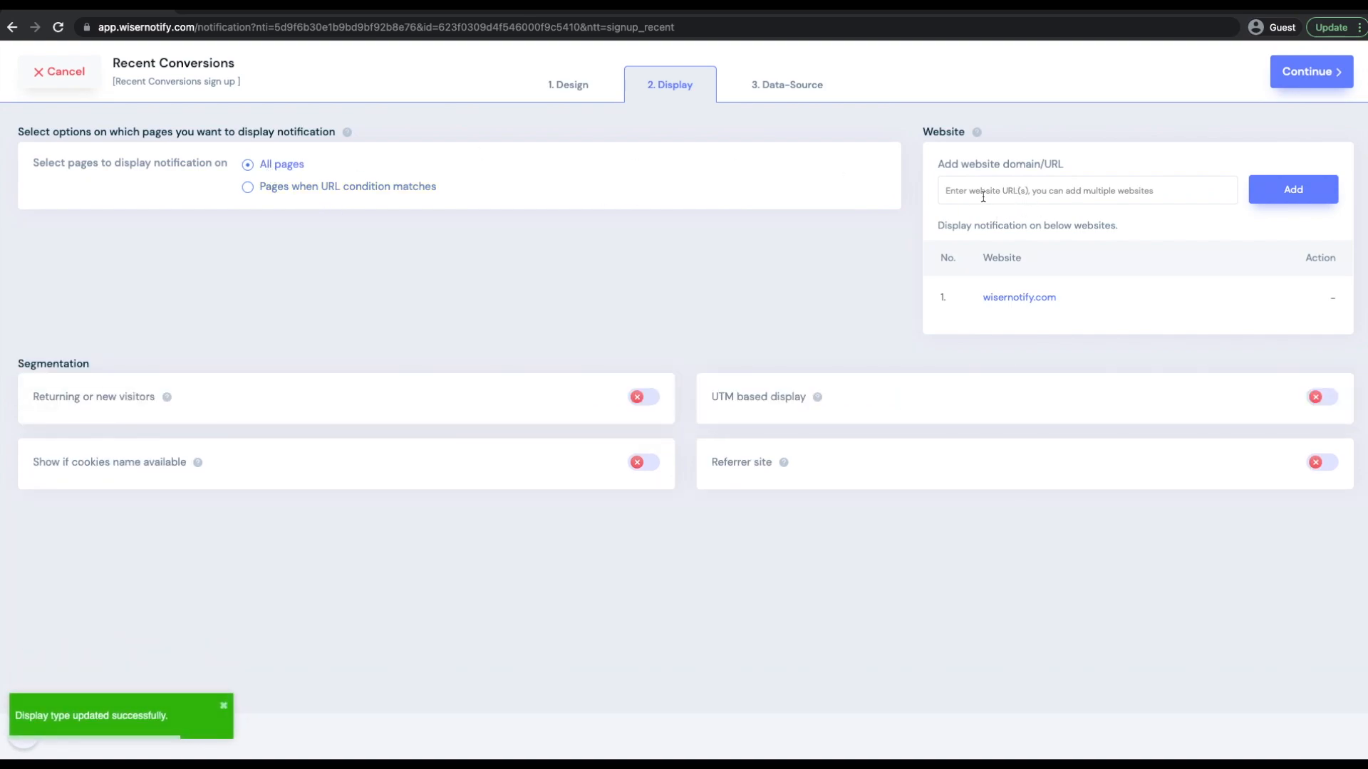
- Add wisernot.com as another website on which the notification is displayed
{"action": "left_click", "coordinate": [994, 194]}
{"action": "type", "text": "wisernot,cin"}
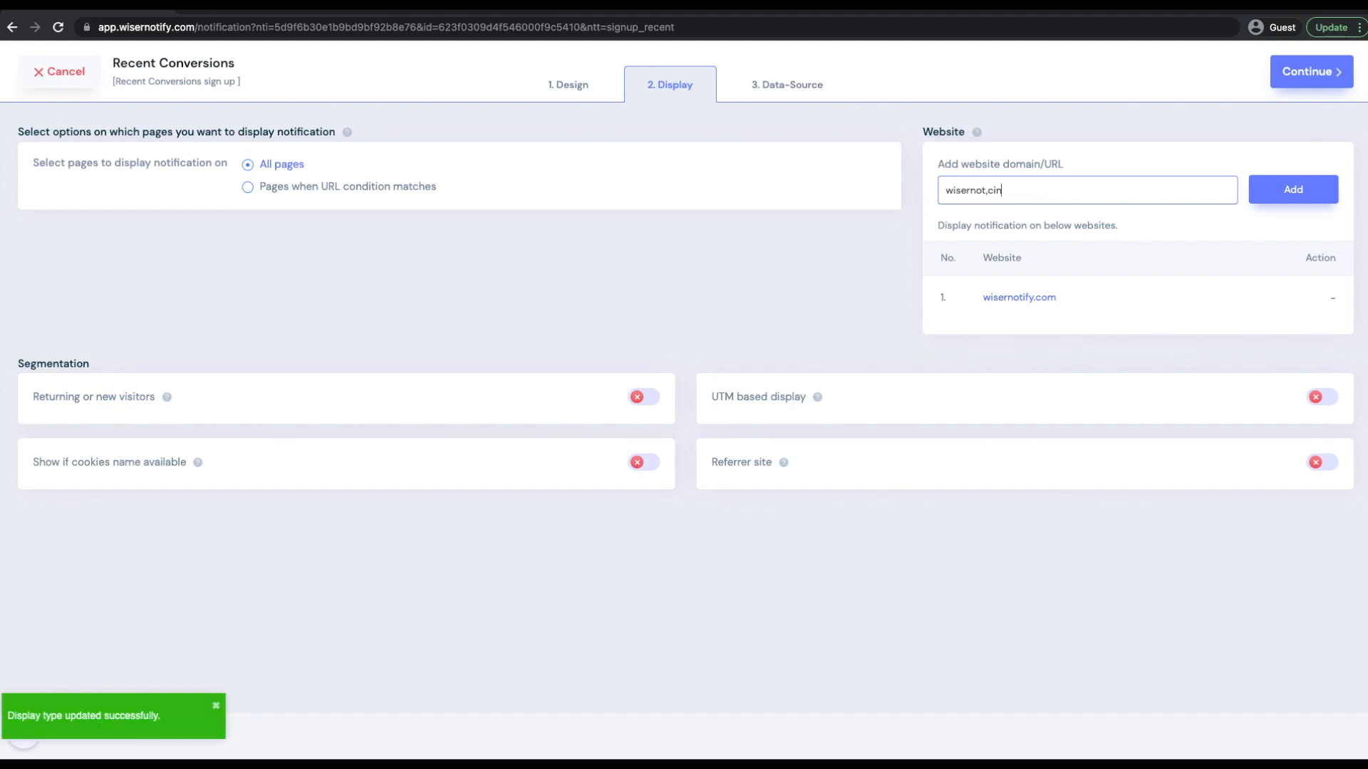
{"action": "key", "text": "BackSpace"}
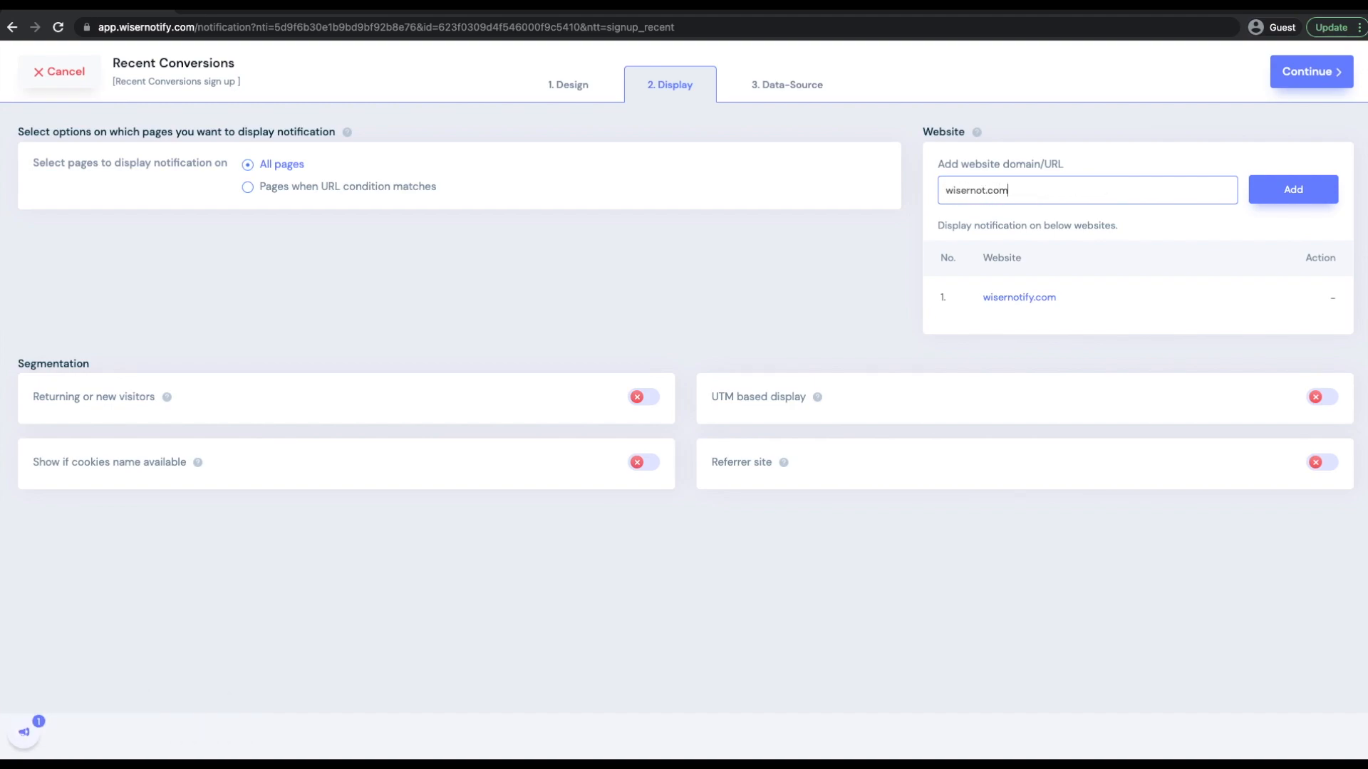
{"action": "type", "text": "com"}
{"action": "left_click", "coordinate": [1323, 199]}
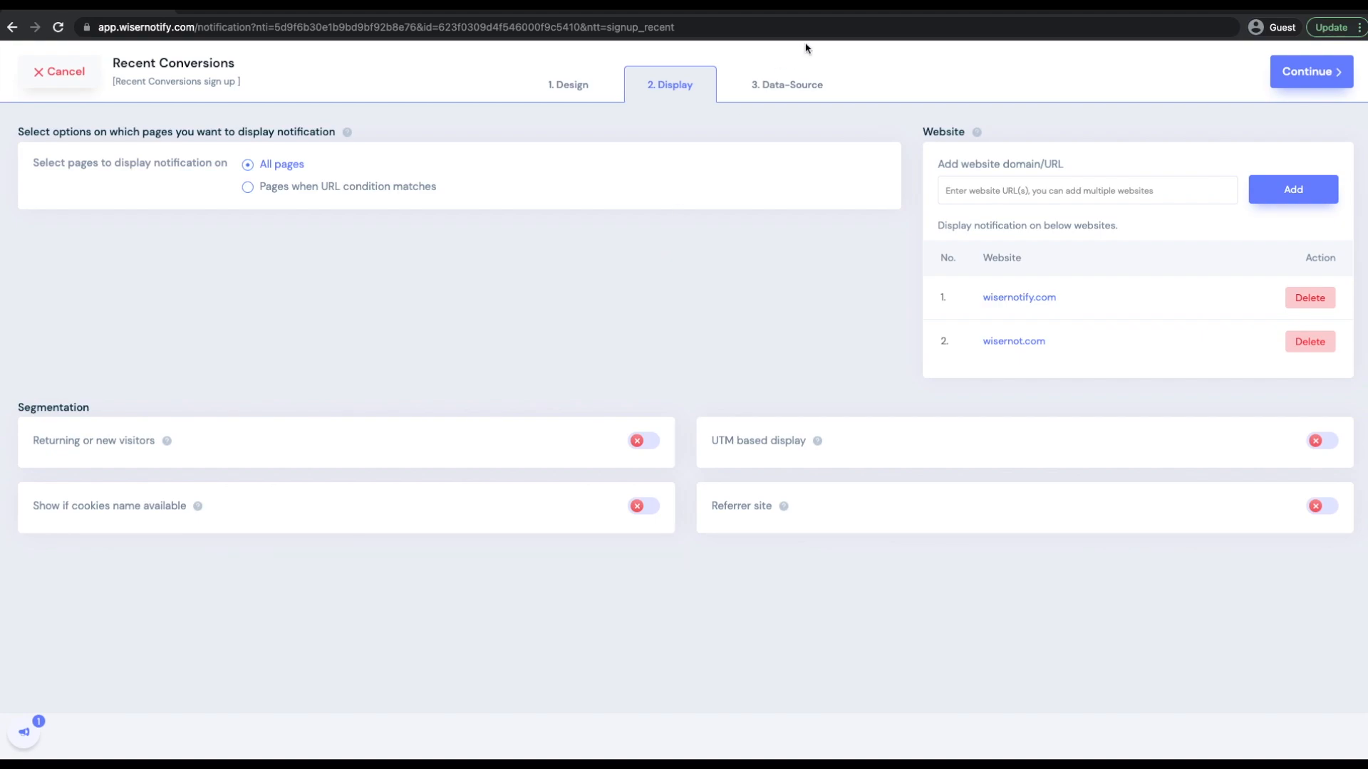
- Open the data-source settings, review the condition-based form capture options, and return auto capture to all pages
{"action": "left_click", "coordinate": [764, 94]}
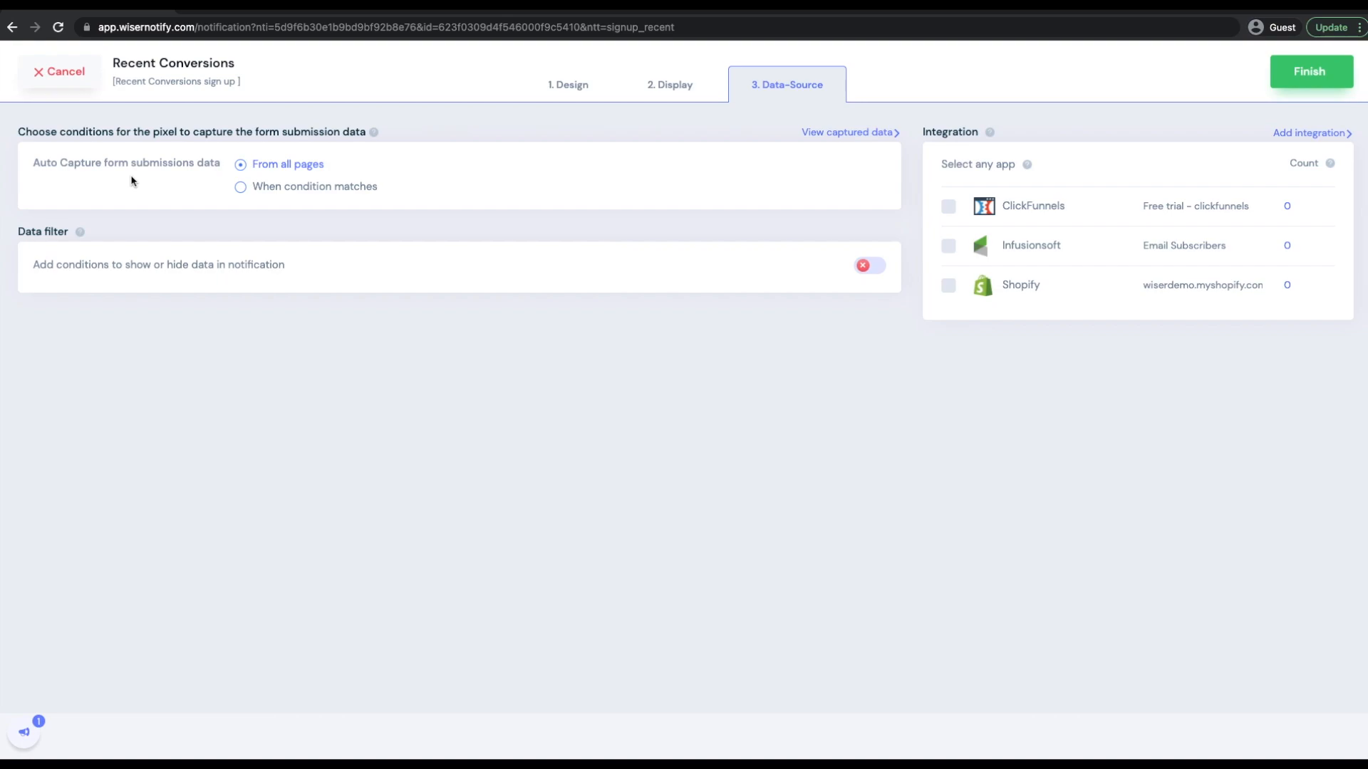
{"action": "left_click", "coordinate": [240, 194]}
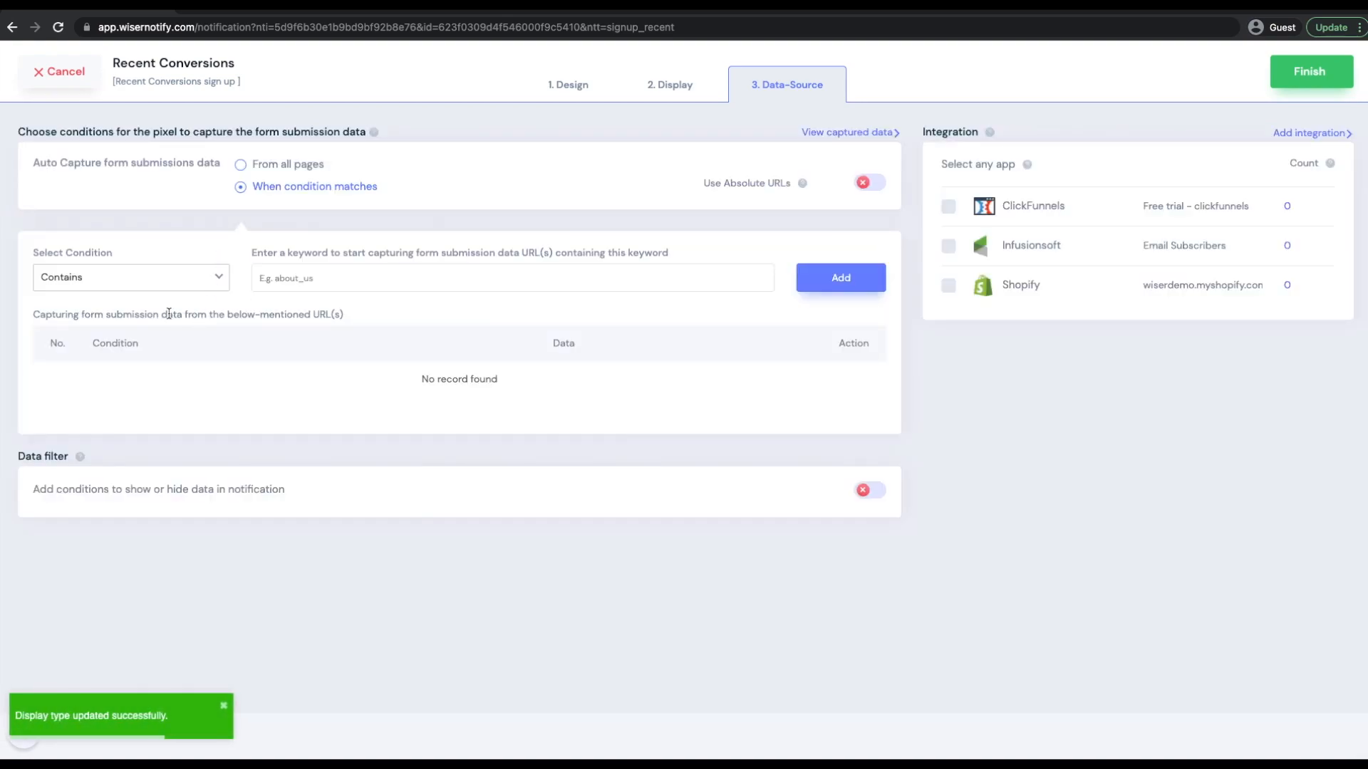
{"action": "left_click", "coordinate": [172, 287]}
{"action": "left_click", "coordinate": [171, 291]}
{"action": "left_click", "coordinate": [240, 165]}
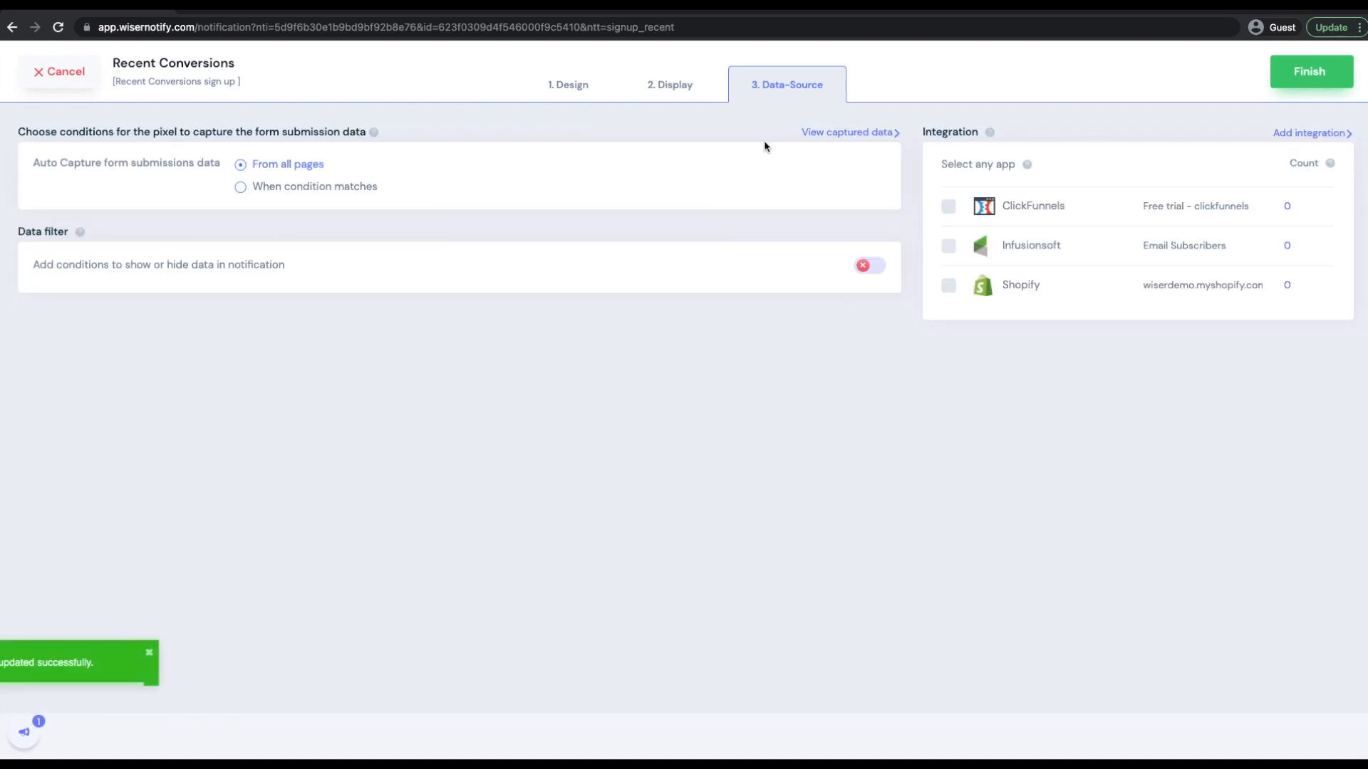
{"action": "left_click", "coordinate": [801, 137]}
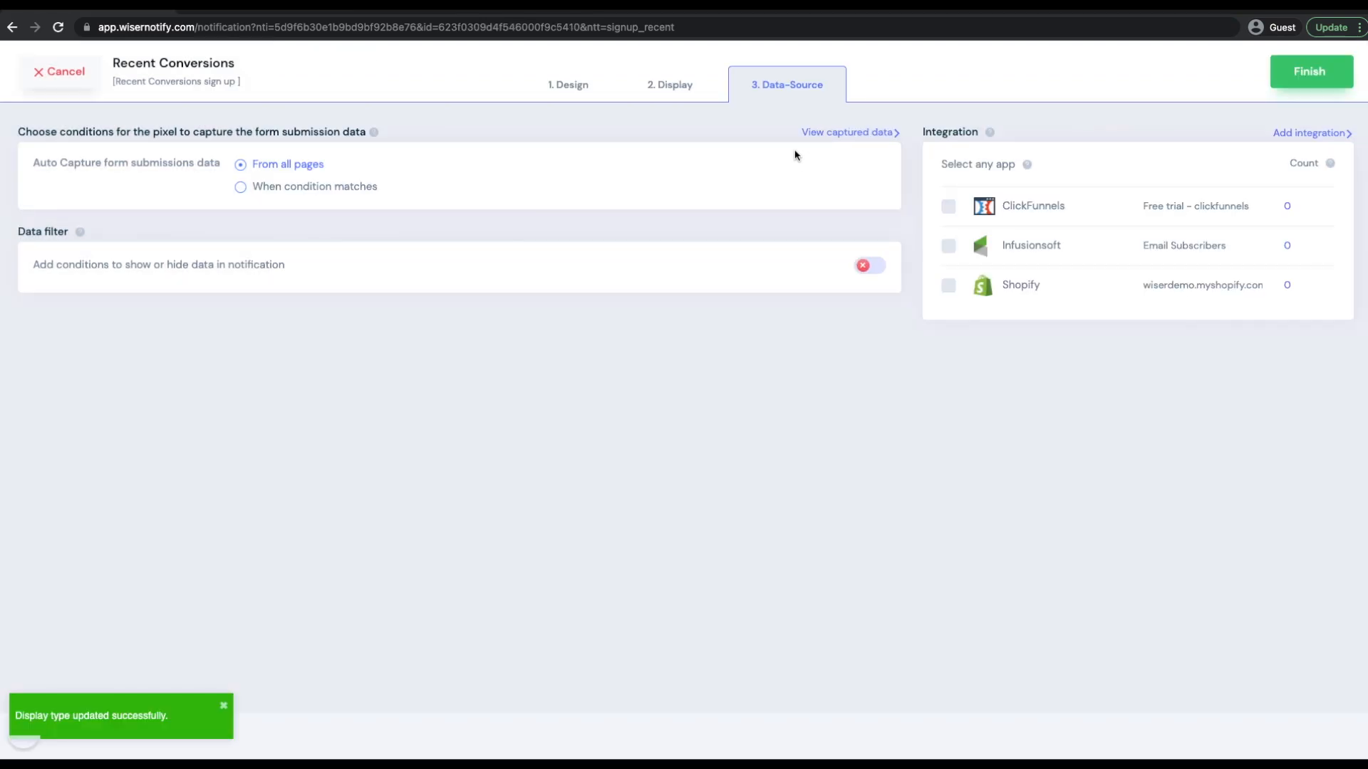
- Browse the catalog of all apps available for integration and return to the data-source settings
{"action": "left_click", "coordinate": [1277, 143]}
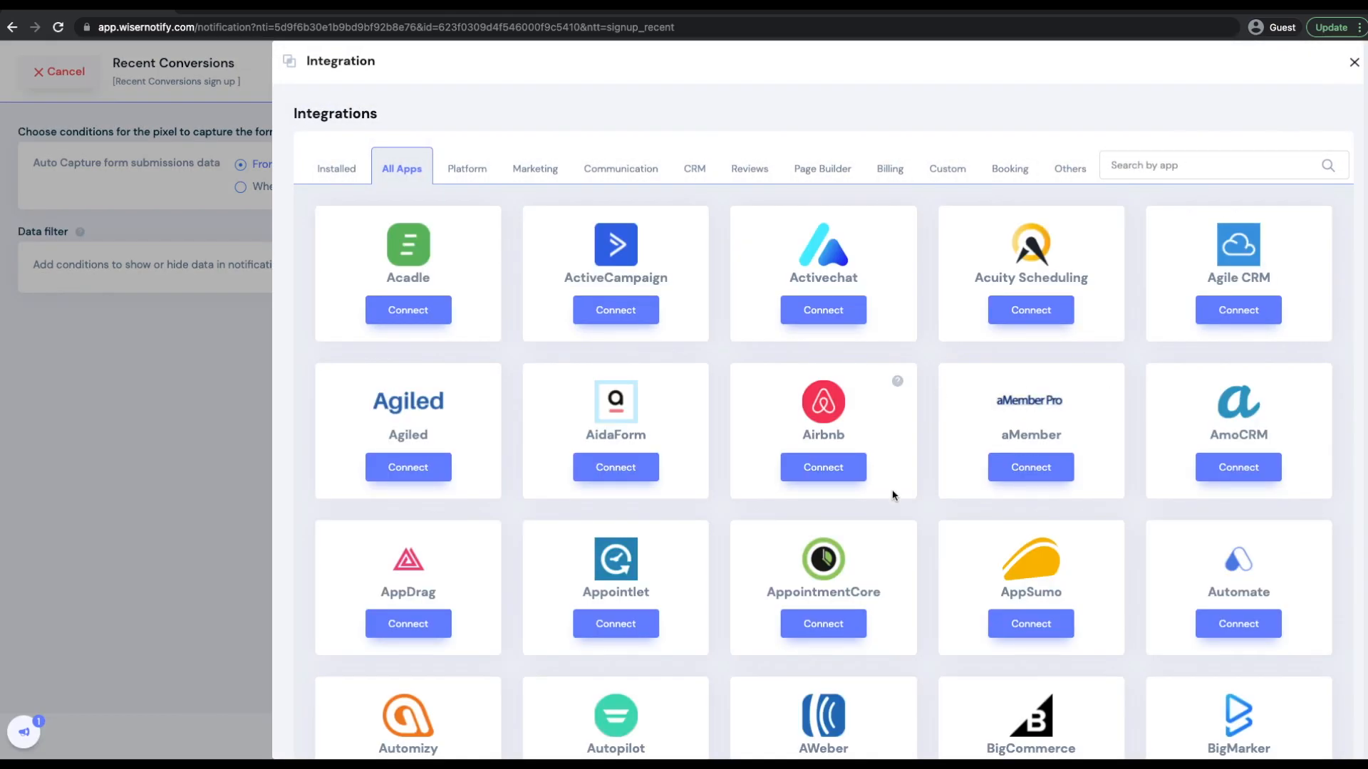
{"action": "scroll", "coordinate": [893, 495], "scroll_direction": "down", "scroll_amount": 4}
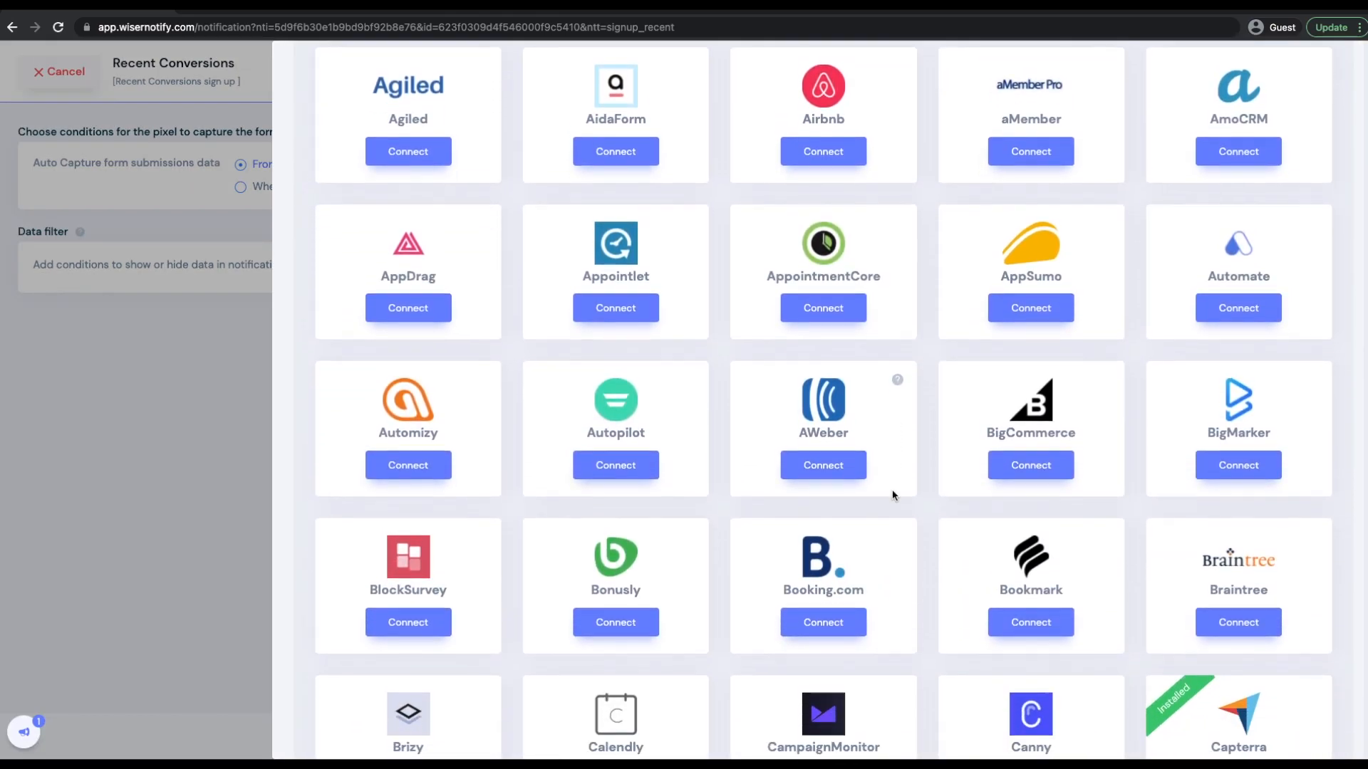
{"action": "scroll", "coordinate": [892, 495], "scroll_direction": "up", "scroll_amount": 4}
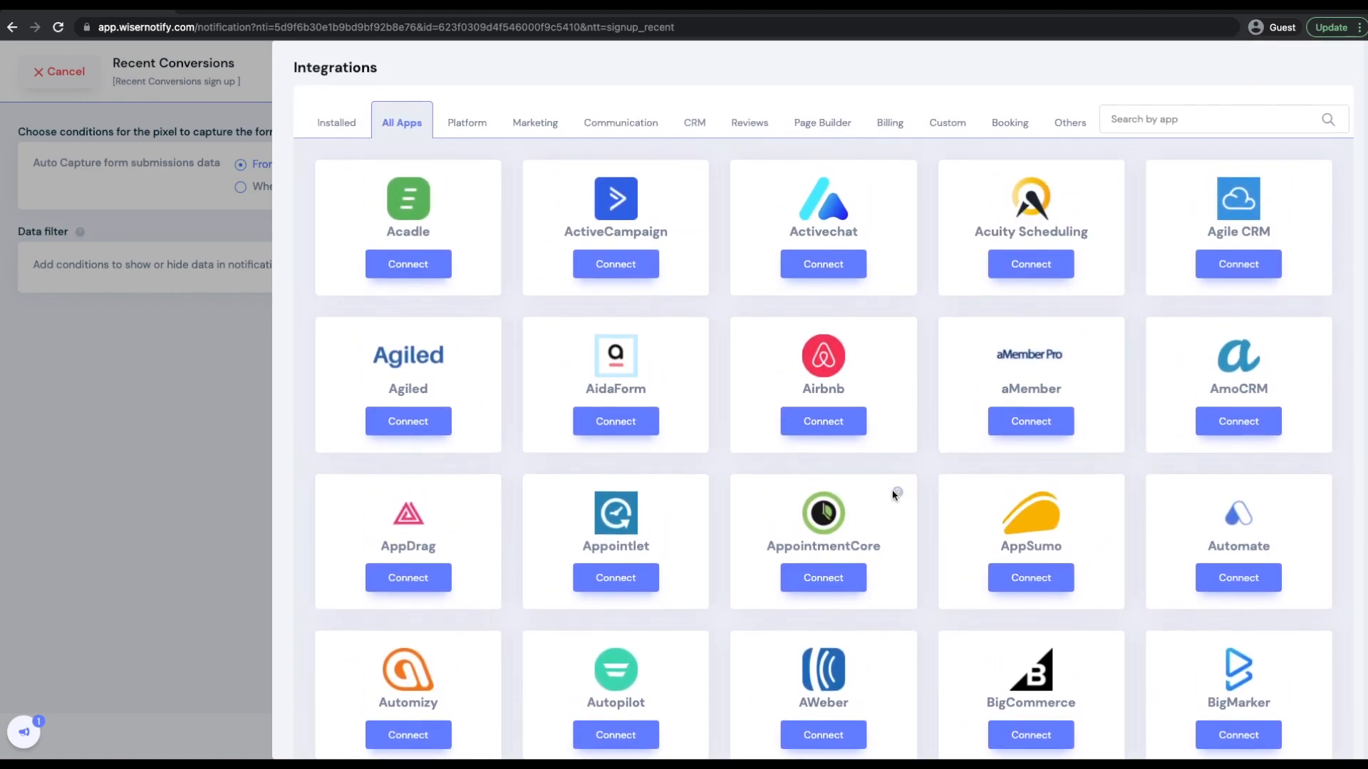
{"action": "scroll", "coordinate": [892, 491], "scroll_direction": "up", "scroll_amount": 1}
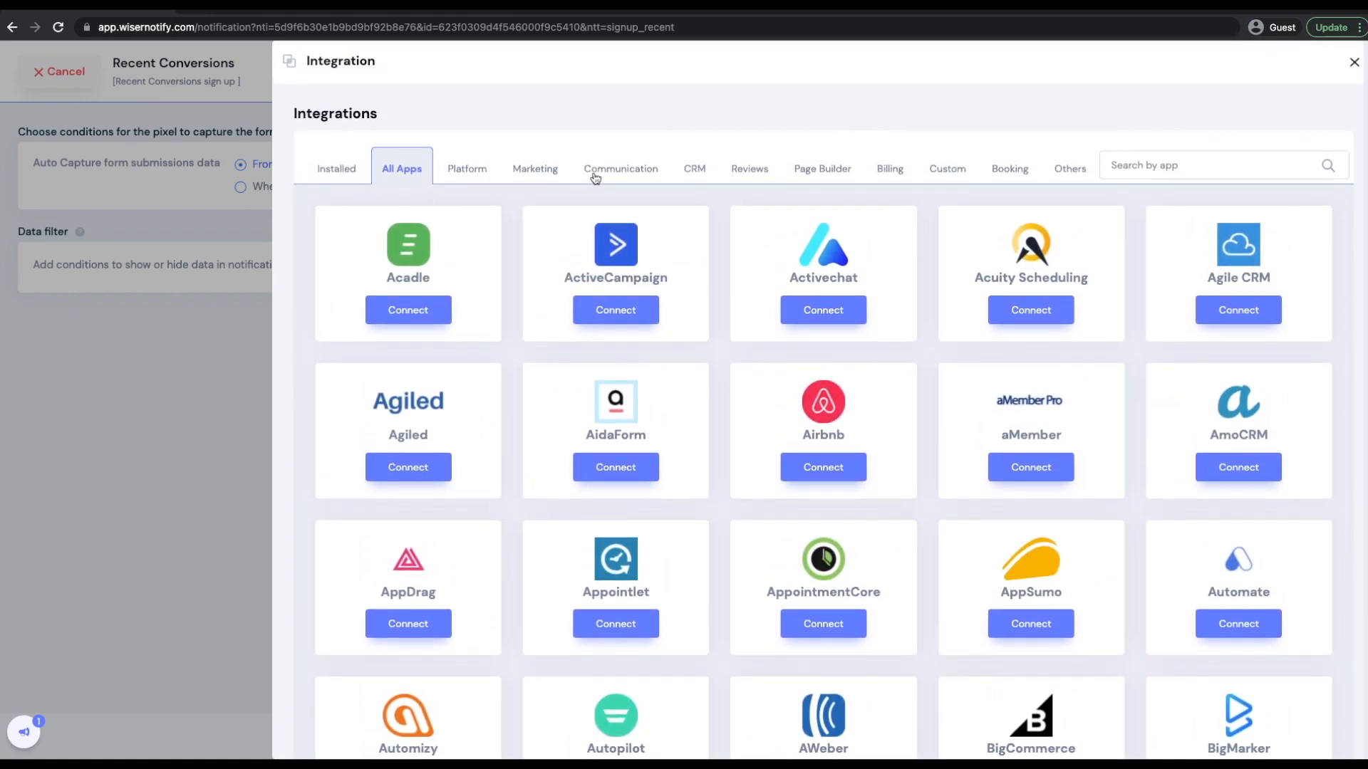
{"action": "left_click", "coordinate": [55, 399]}
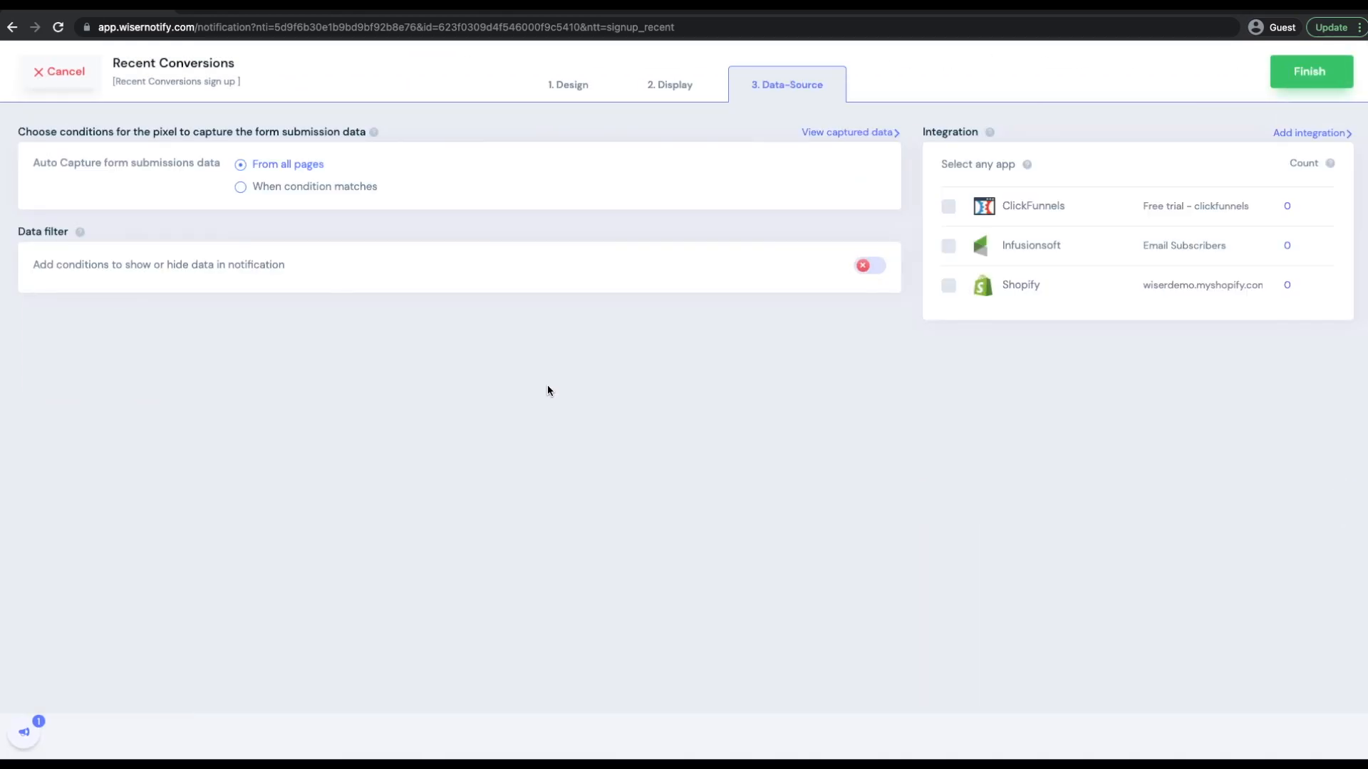
- Select the ClickFunnels and Infusionsoft integrations as data sources and enable the conditions that show or hide notification data
{"action": "left_click", "coordinate": [950, 211]}
{"action": "left_click", "coordinate": [951, 247]}
{"action": "left_click", "coordinate": [868, 269]}
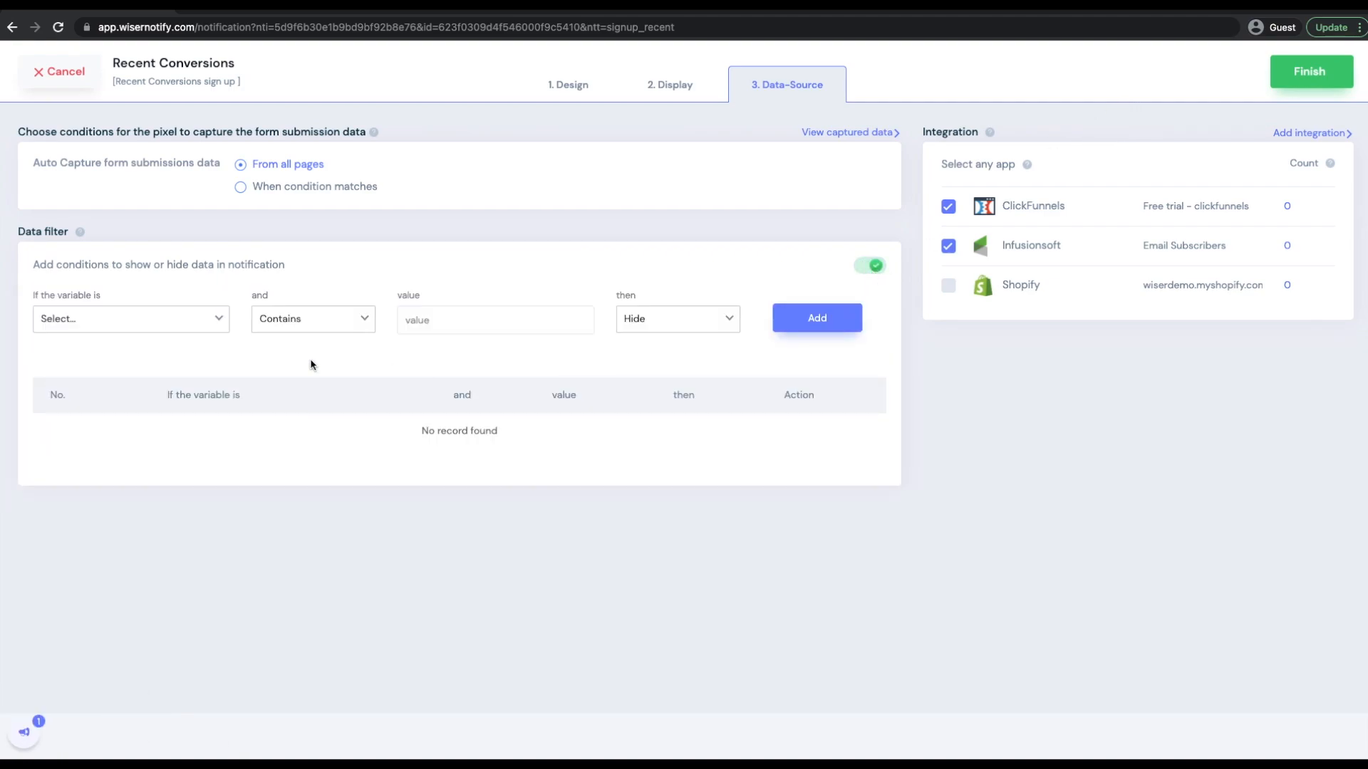
- Review the show-or-hide choices and the variable choices offered for a data filter condition
{"action": "left_click", "coordinate": [638, 318]}
{"action": "left_click", "coordinate": [638, 319]}
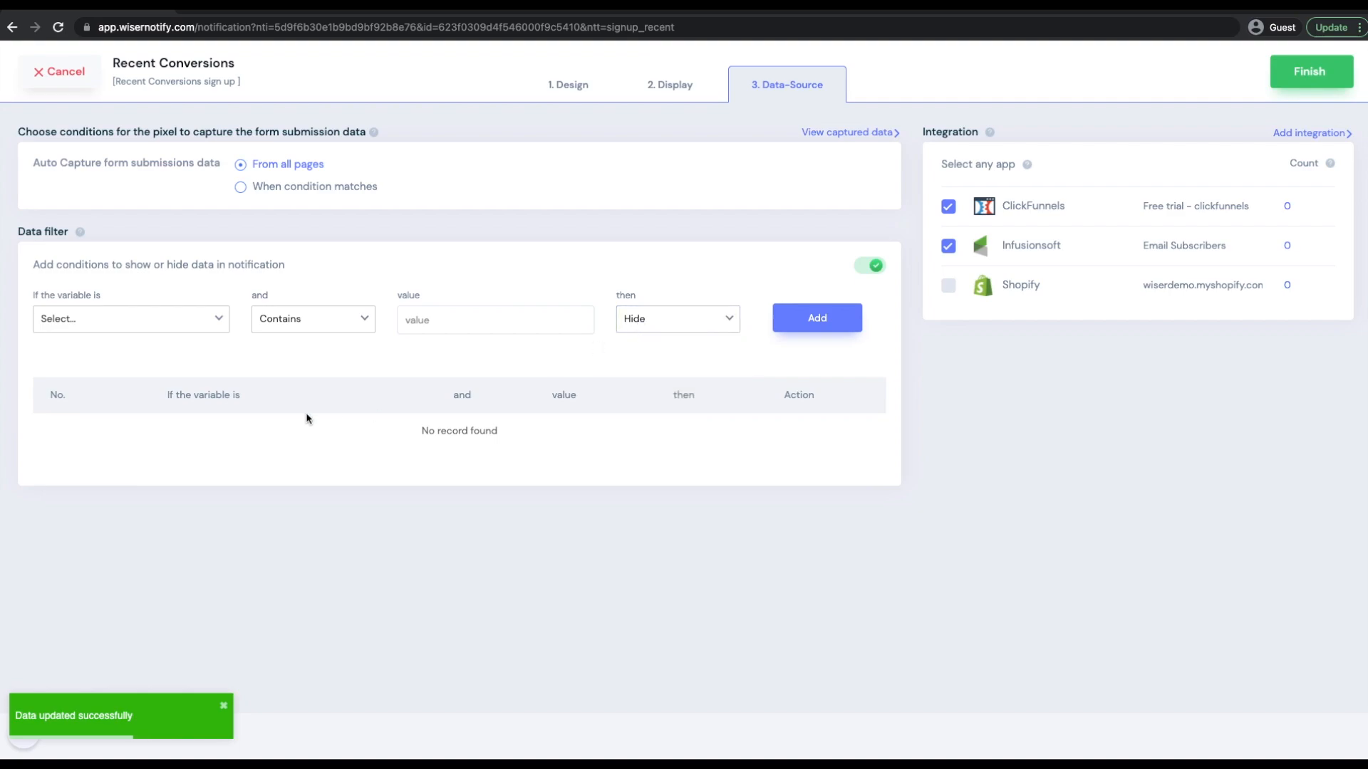
{"action": "left_click", "coordinate": [205, 329]}
{"action": "left_click", "coordinate": [205, 329]}
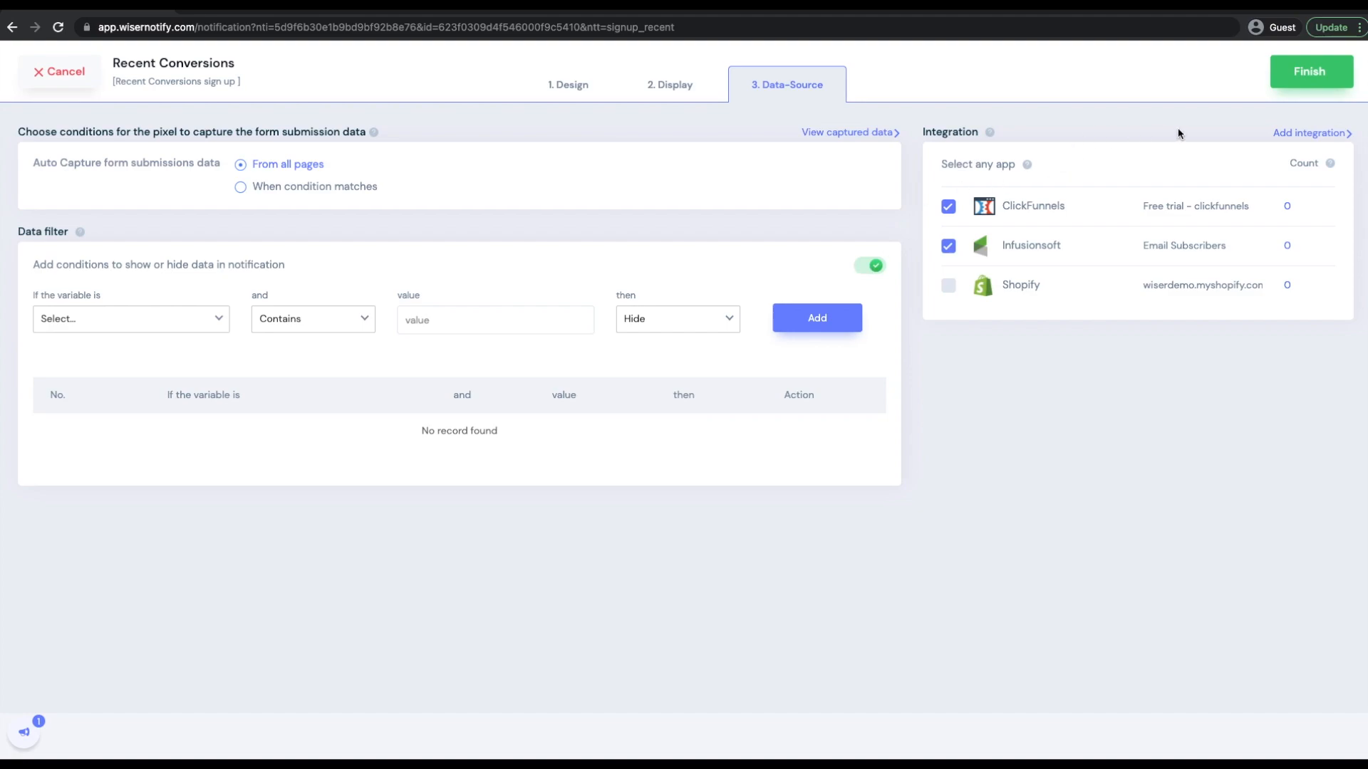
- Finish the notification setup and turn the notification on
{"action": "left_click", "coordinate": [1285, 83]}
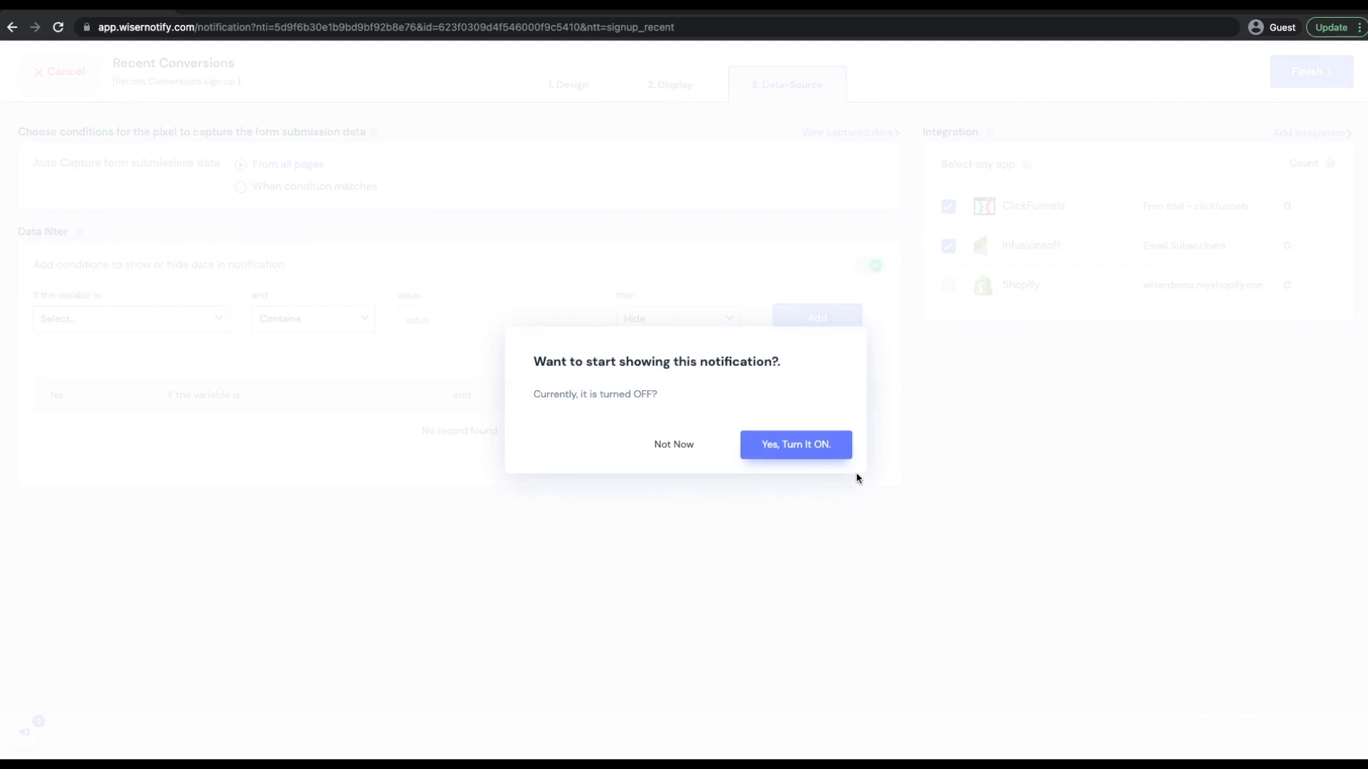
{"action": "left_click", "coordinate": [810, 453]}
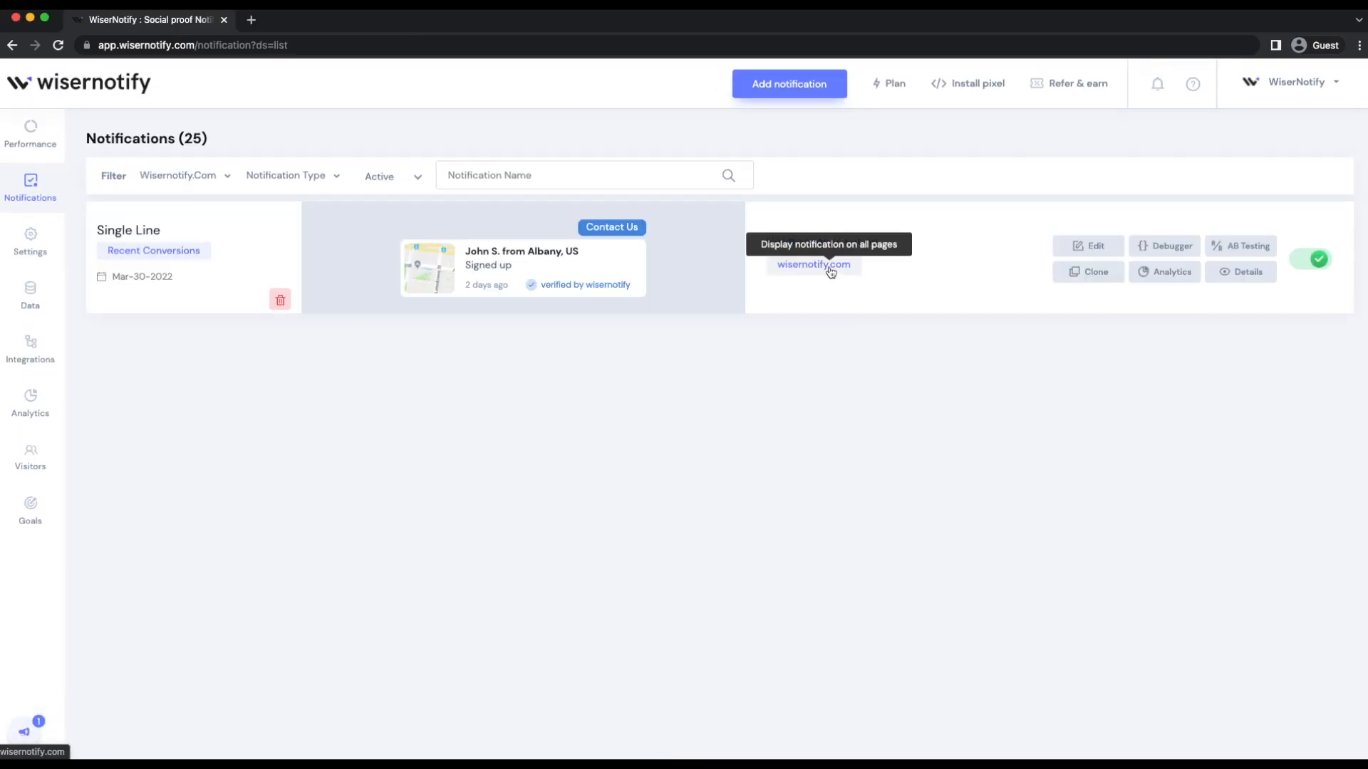
- Open wisernotify.com from the notification list and look through its home page for the live notification
{"action": "left_click", "coordinate": [830, 271]}
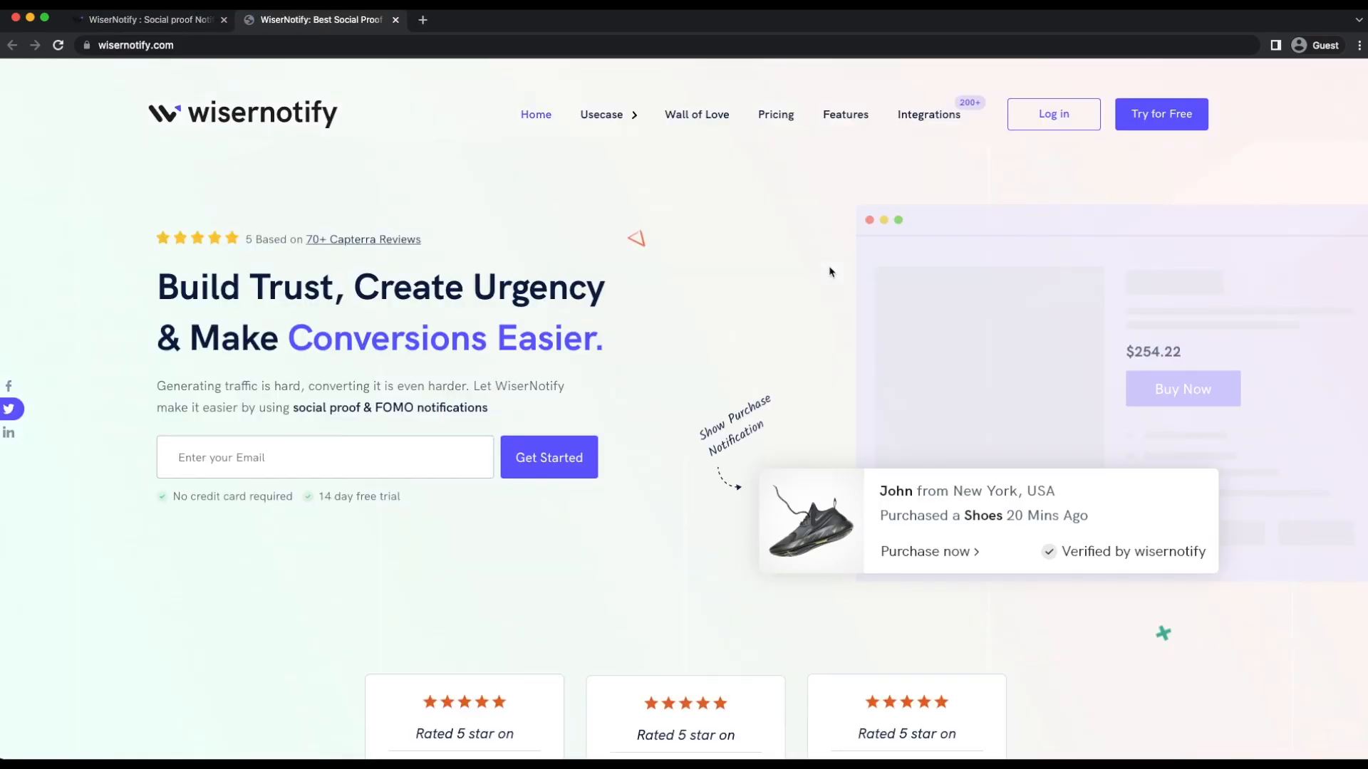
{"action": "scroll", "coordinate": [830, 271], "scroll_direction": "down", "scroll_amount": 3}
{"action": "scroll", "coordinate": [830, 271], "scroll_direction": "down", "scroll_amount": 3}
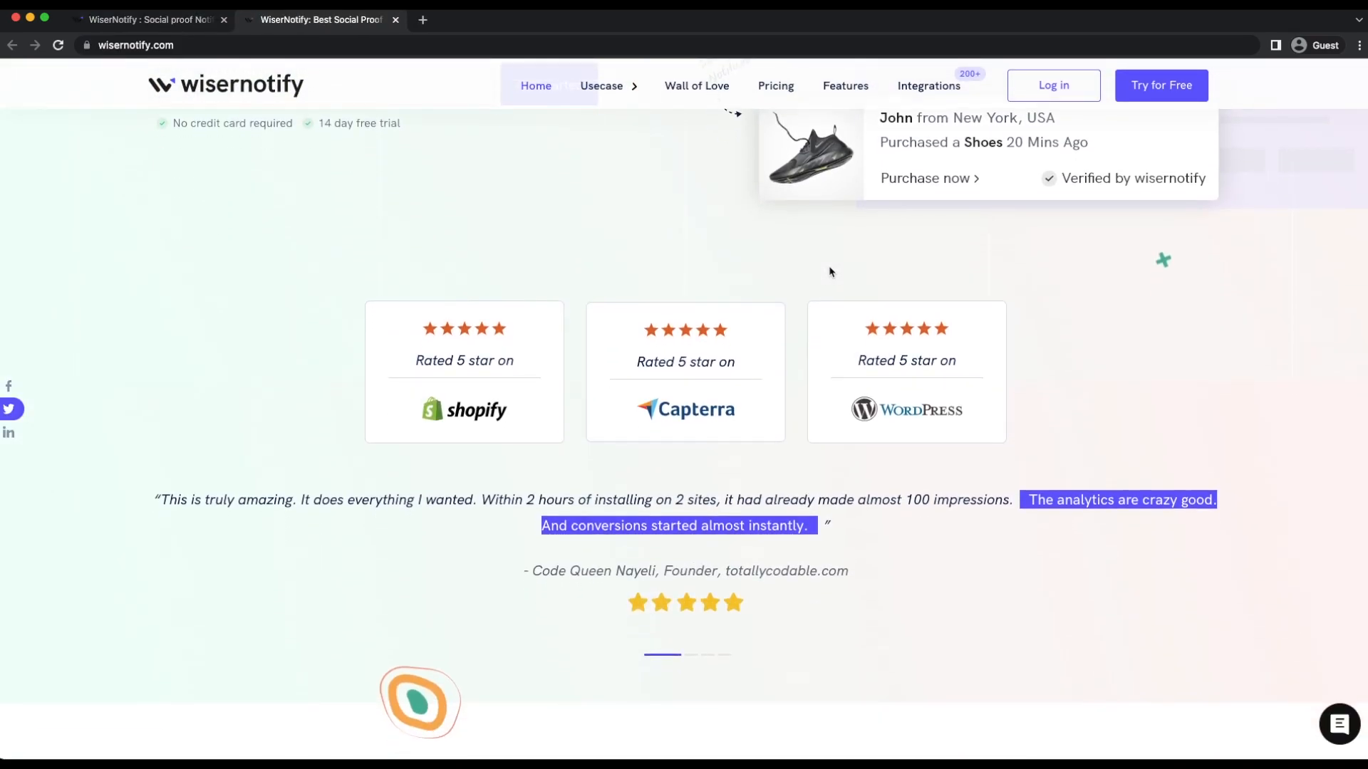
{"action": "scroll", "coordinate": [830, 272], "scroll_direction": "down", "scroll_amount": 1}
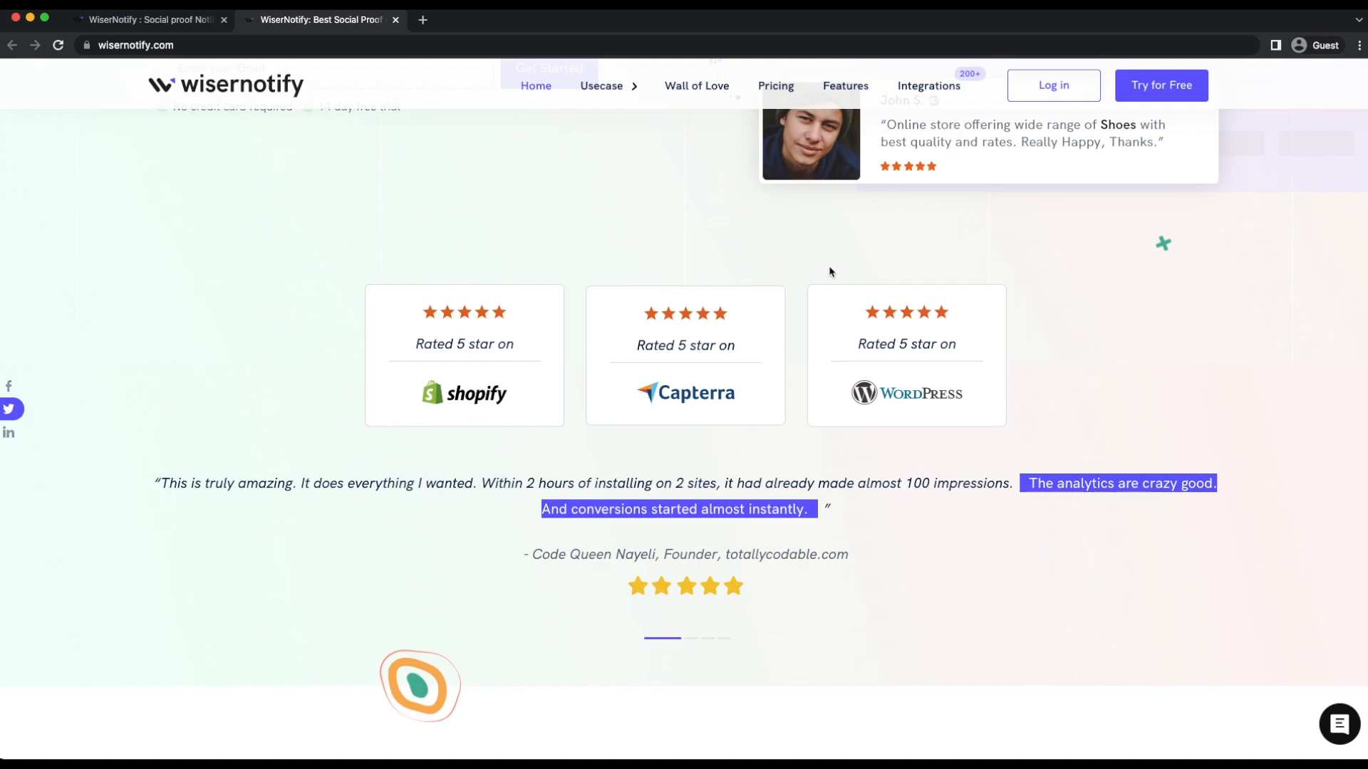